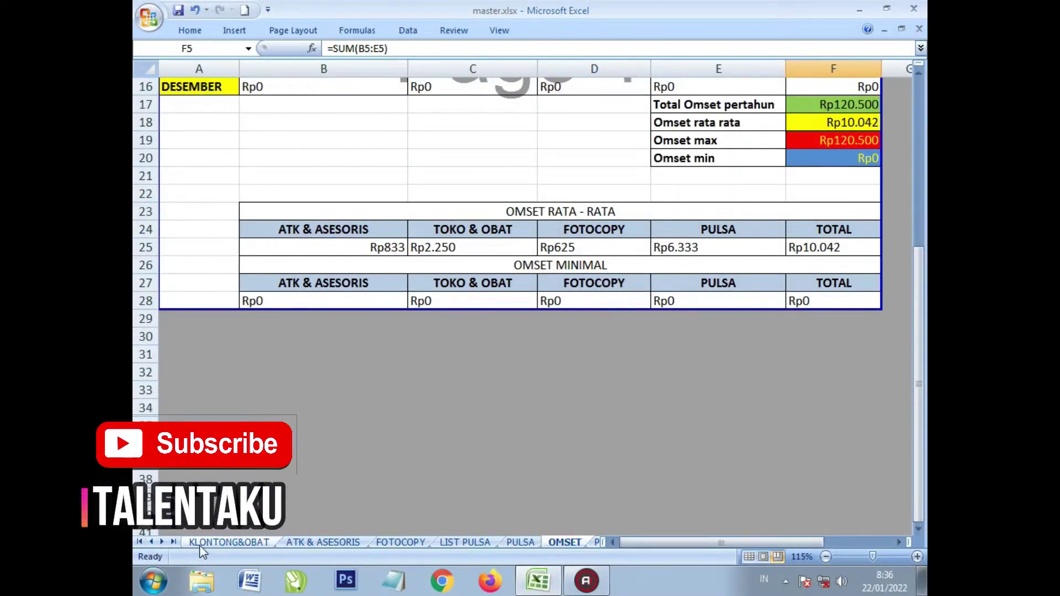
# Switch to the KLONTONG&OBAT daily sheet, with December rows at Rp0 and a yellow TOTAL row
pyautogui.click(200, 543)
pyautogui.scroll(4, 412, 485)
pyautogui.scroll(7, 411, 485)
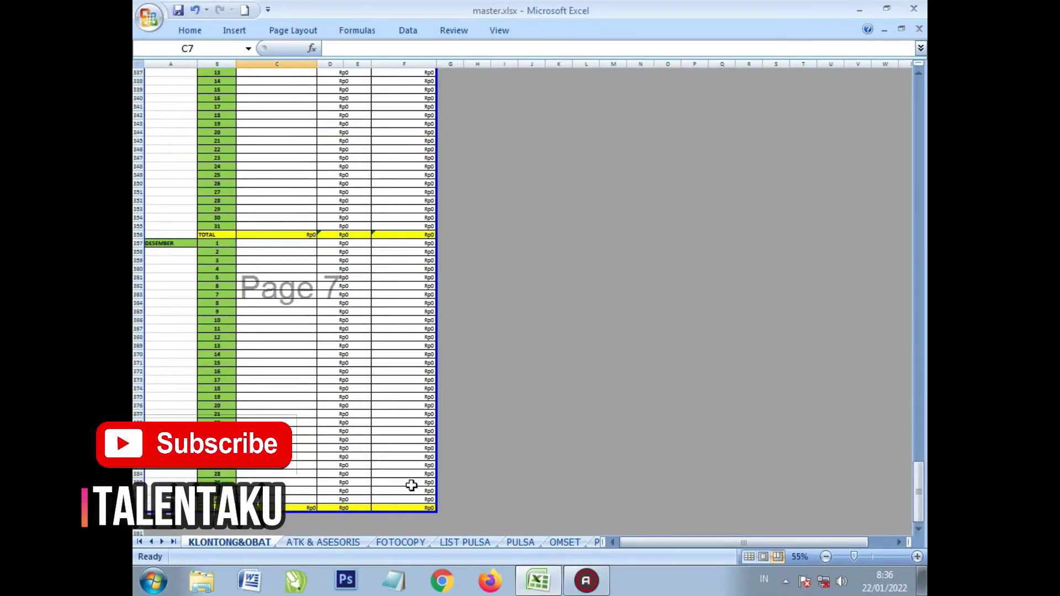
pyautogui.scroll(9, 414, 486)
pyautogui.scroll(8, 416, 489)
pyautogui.scroll(13, 415, 490)
pyautogui.scroll(14, 415, 490)
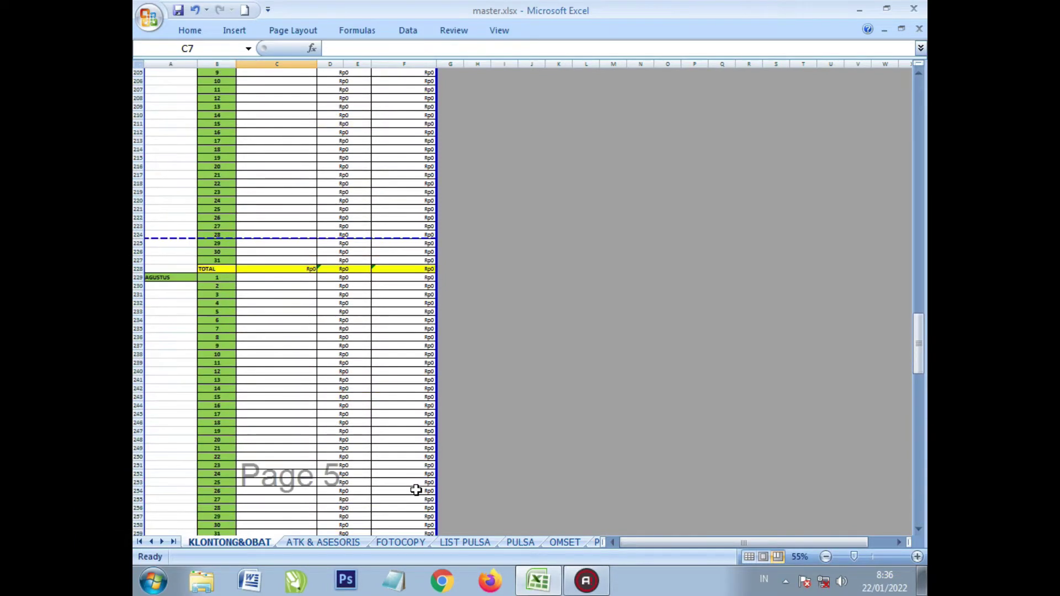
pyautogui.scroll(14, 415, 489)
pyautogui.scroll(15, 414, 489)
pyautogui.scroll(15, 414, 490)
pyautogui.scroll(15, 411, 489)
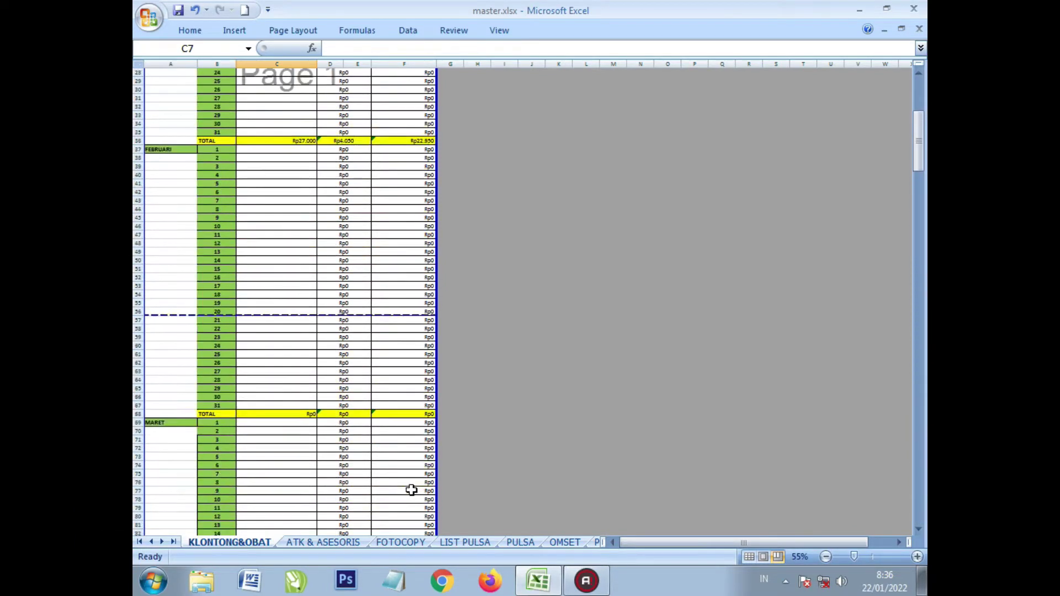
pyautogui.scroll(9, 411, 490)
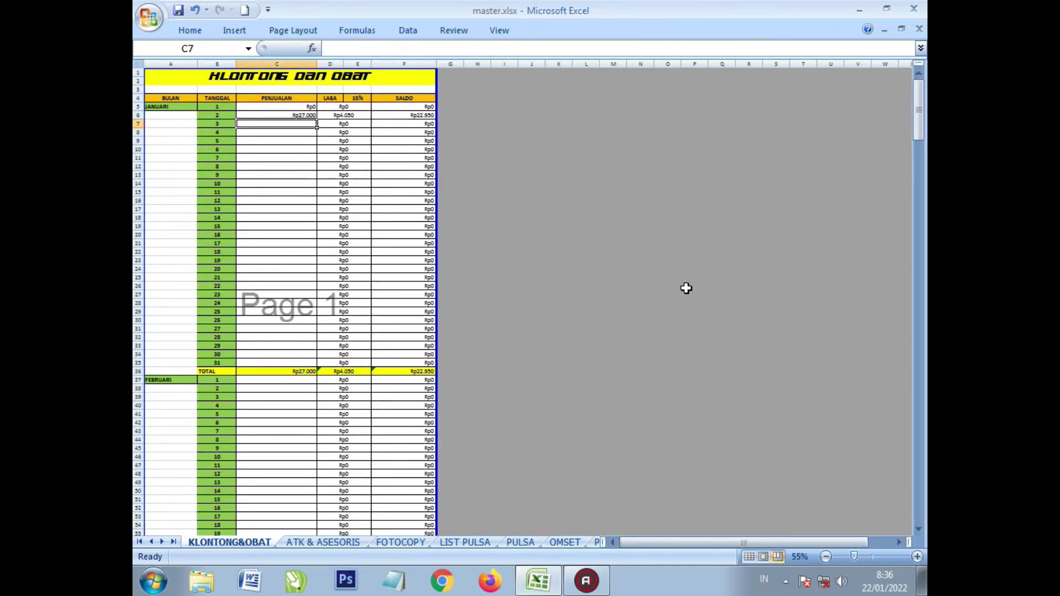
pyautogui.hotkey('ctrl', 'Home')
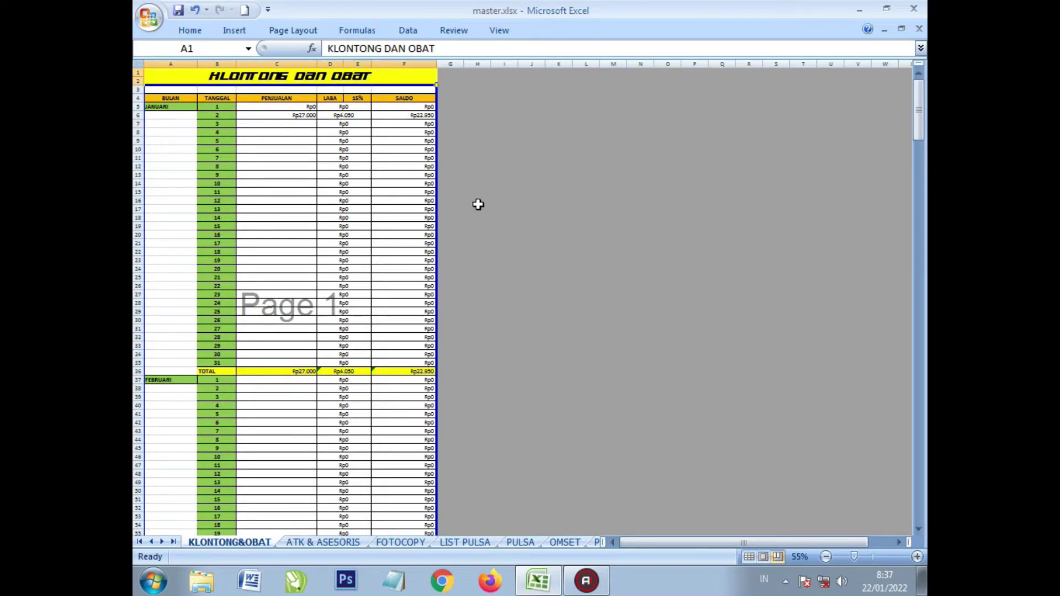
pyautogui.scroll(-3, 478, 205)
pyautogui.scroll(-4, 478, 204)
pyautogui.scroll(-4, 478, 204)
pyautogui.scroll(-6, 479, 204)
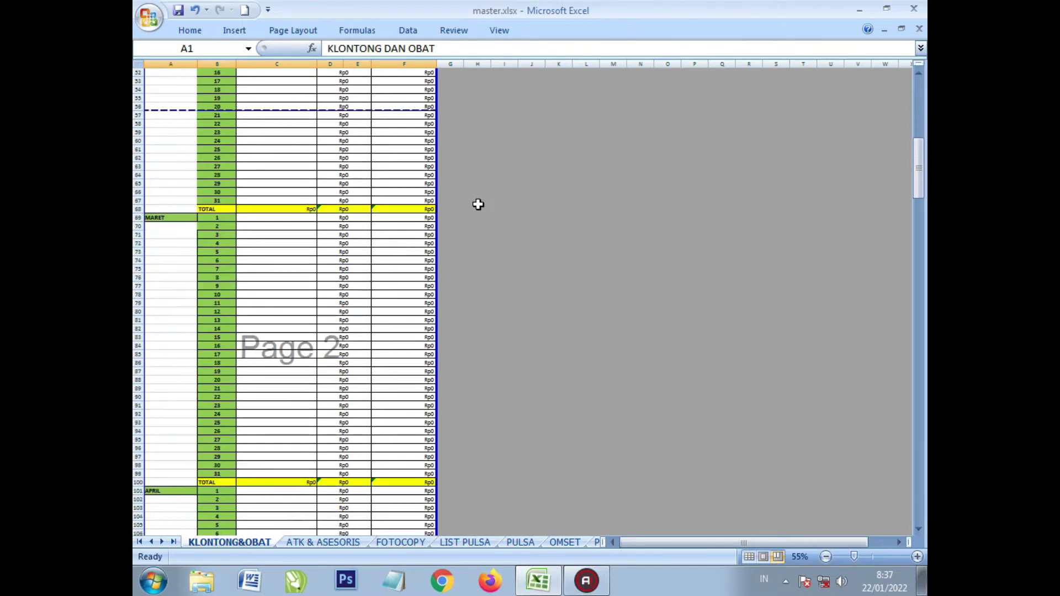
pyautogui.scroll(-5, 478, 205)
pyautogui.scroll(-9, 478, 205)
pyautogui.scroll(-10, 478, 204)
pyautogui.scroll(-8, 479, 207)
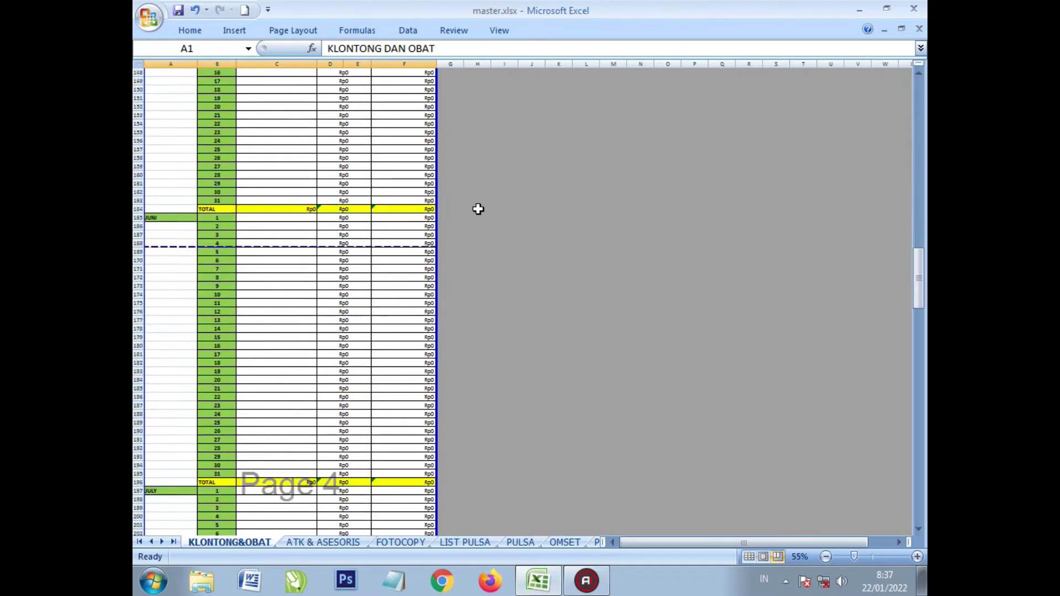
pyautogui.scroll(-10, 478, 208)
pyautogui.scroll(-9, 478, 209)
pyautogui.scroll(-9, 477, 210)
pyautogui.scroll(-10, 476, 212)
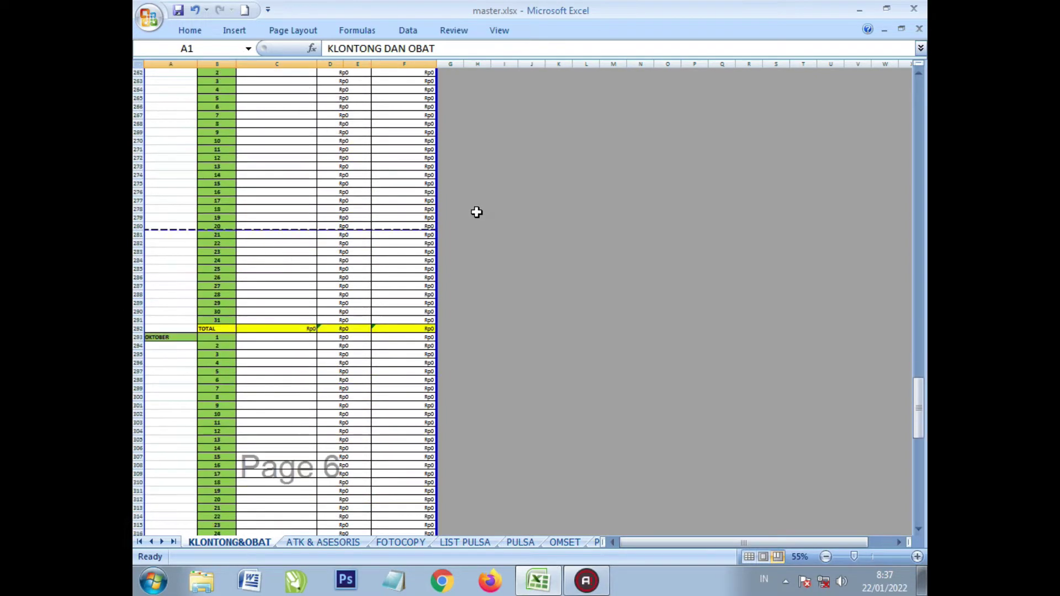
pyautogui.scroll(-10, 476, 212)
pyautogui.scroll(-8, 476, 211)
pyautogui.scroll(-7, 476, 211)
pyautogui.scroll(-8, 469, 226)
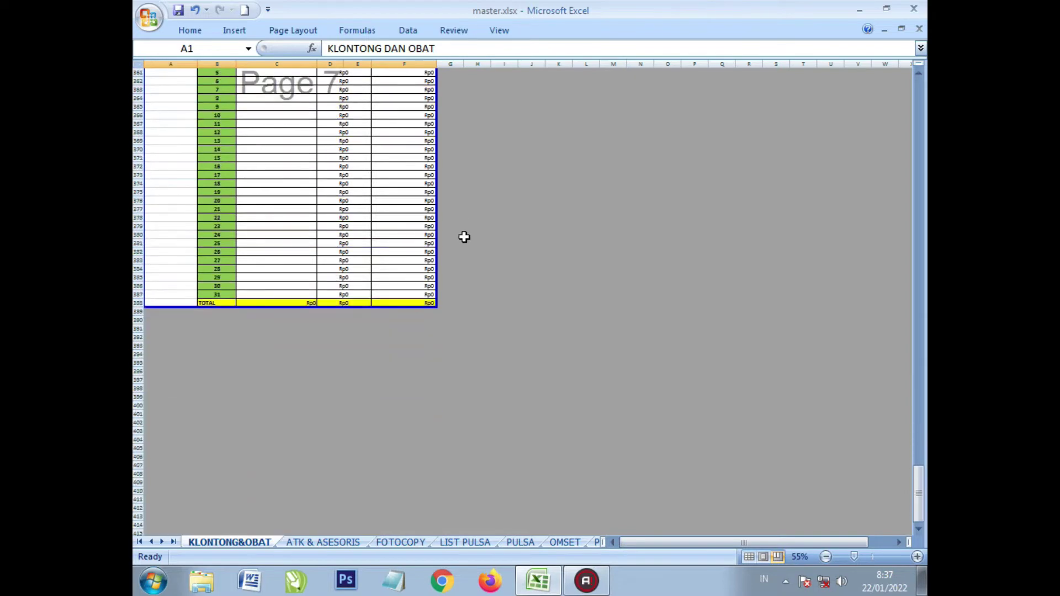
# Open the ATK & ASESORIS sheet and scroll through its daily rows
pyautogui.click(319, 544)
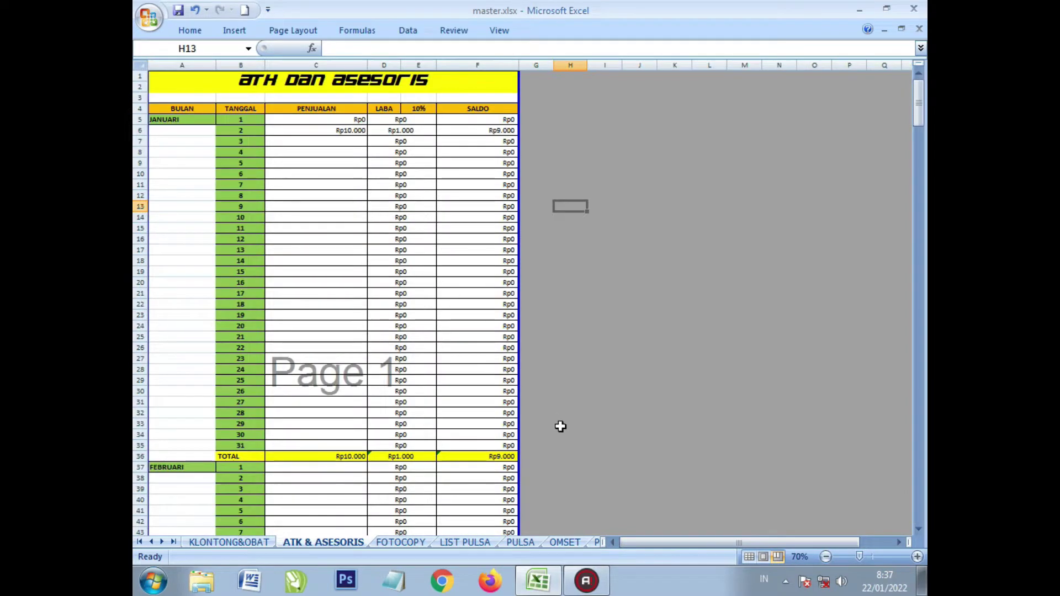
pyautogui.scroll(-1, 560, 425)
pyautogui.scroll(-10, 562, 425)
pyautogui.scroll(-6, 562, 425)
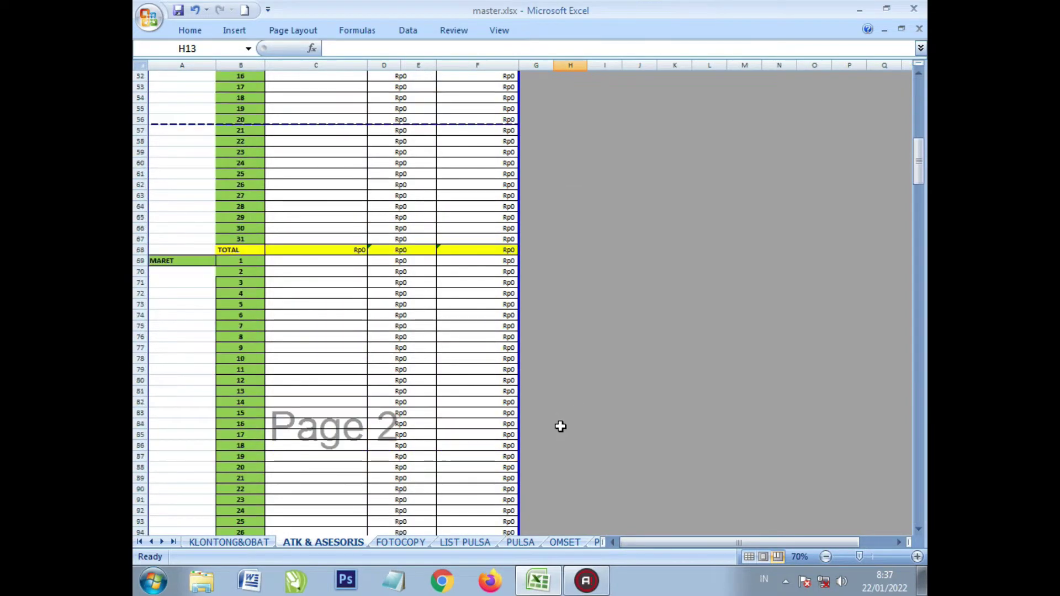
pyautogui.scroll(-12, 559, 428)
pyautogui.scroll(7, 559, 428)
pyautogui.scroll(12, 557, 430)
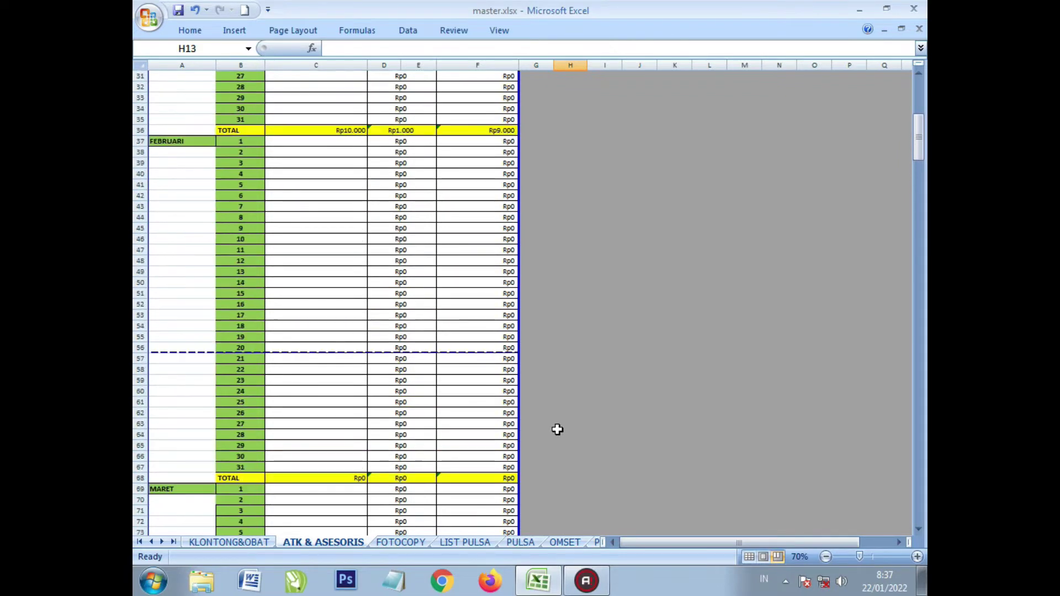
pyautogui.scroll(10, 557, 429)
pyautogui.scroll(-13, 557, 430)
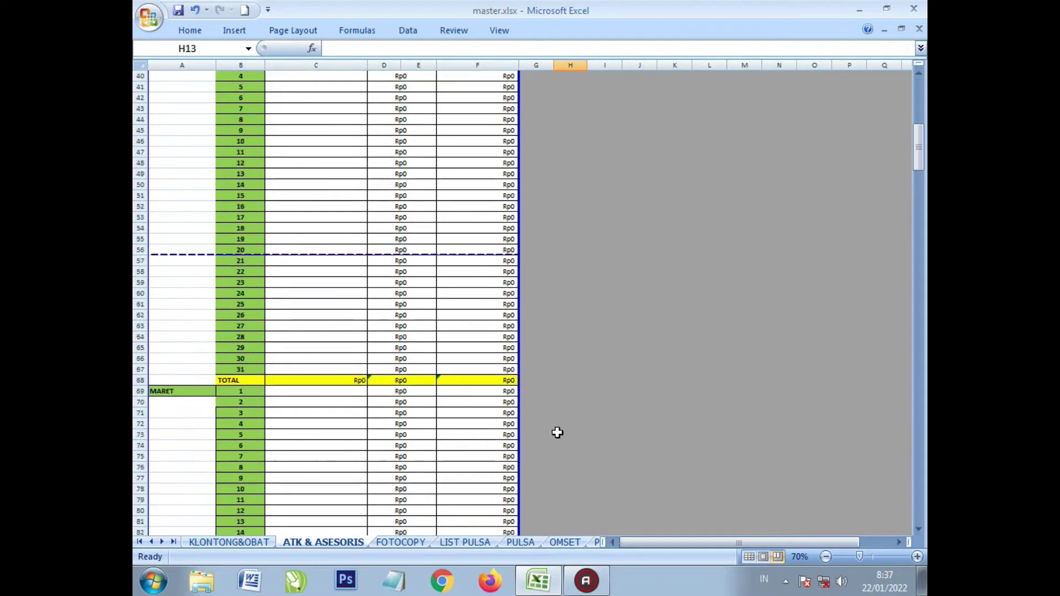
pyautogui.scroll(-12, 556, 433)
pyautogui.scroll(-11, 553, 437)
pyautogui.scroll(-10, 552, 439)
pyautogui.scroll(-6, 552, 439)
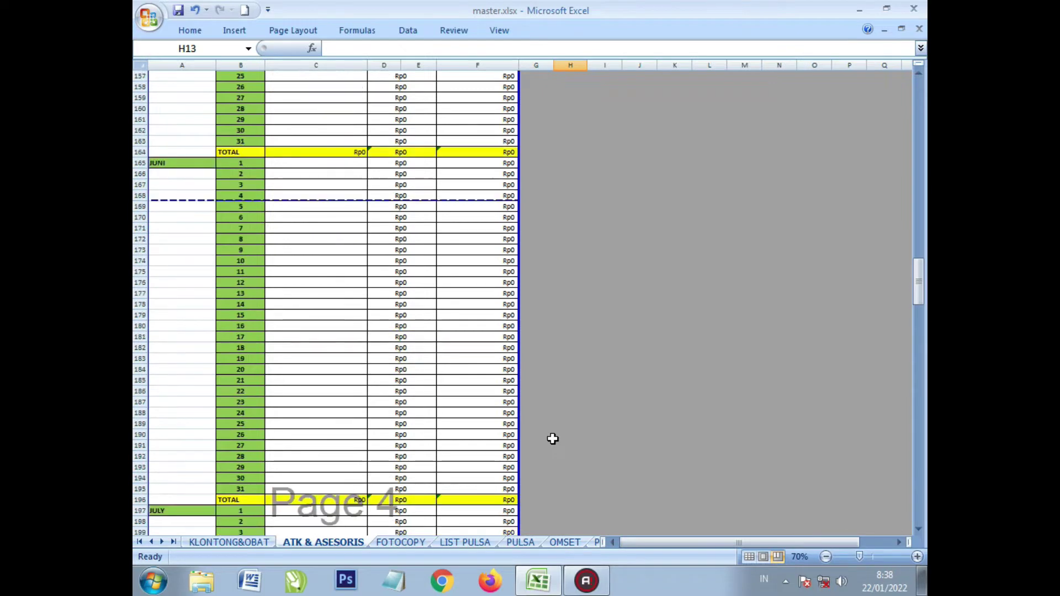
pyautogui.scroll(-14, 552, 439)
pyautogui.scroll(-8, 552, 439)
pyautogui.scroll(-8, 553, 440)
pyautogui.scroll(-11, 553, 440)
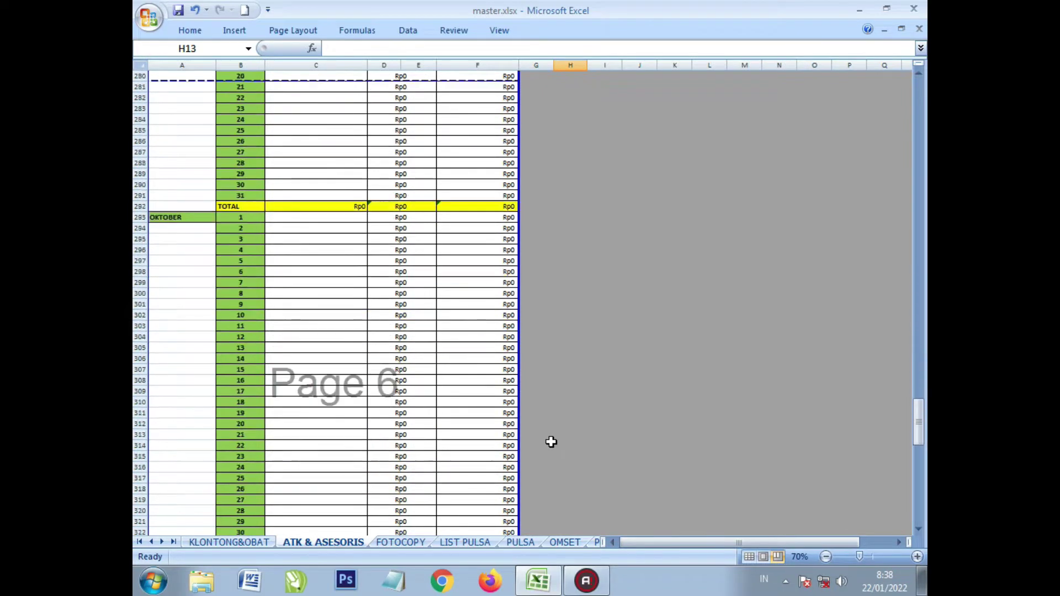
pyautogui.scroll(-4, 549, 440)
# Show the FOTOCOPY sheet from its title, with the Rp7.500 sale on 2 January
pyautogui.click(405, 543)
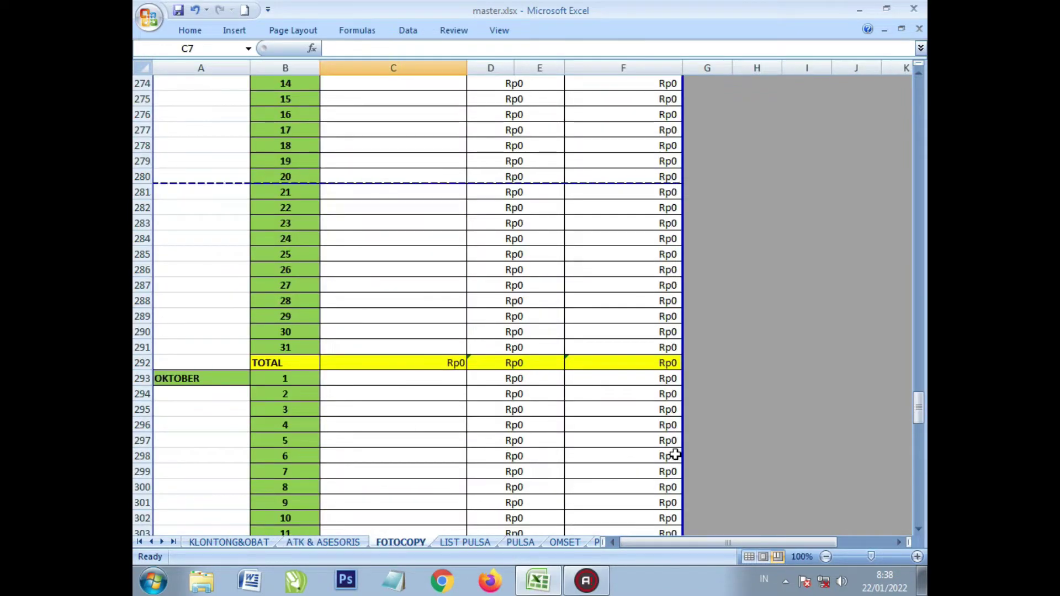
pyautogui.scroll(-3, 679, 453)
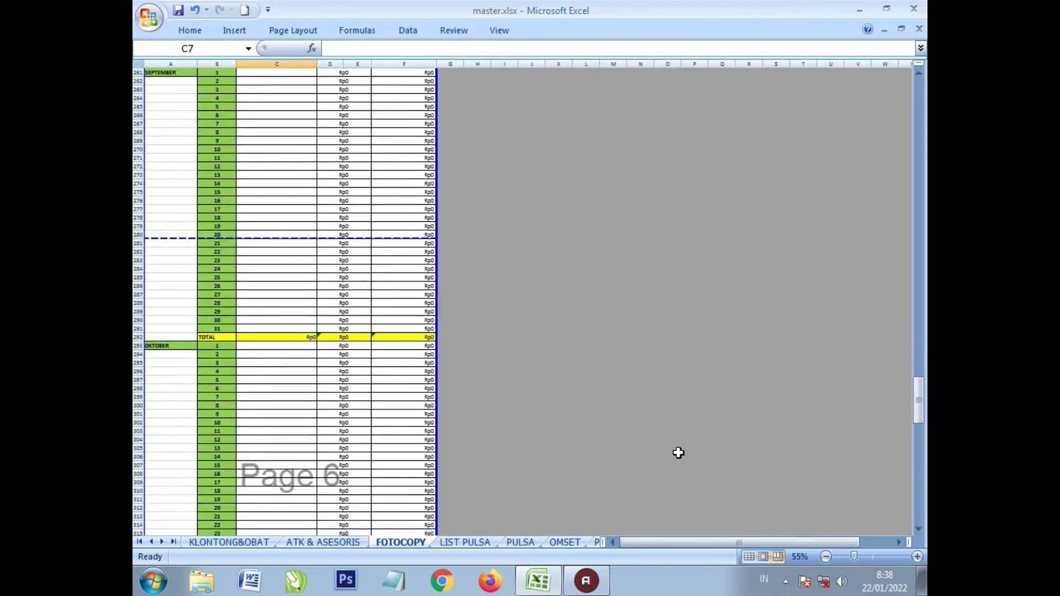
pyautogui.scroll(1, 678, 453)
pyautogui.scroll(1, 678, 452)
pyautogui.scroll(10, 678, 453)
pyautogui.scroll(11, 678, 453)
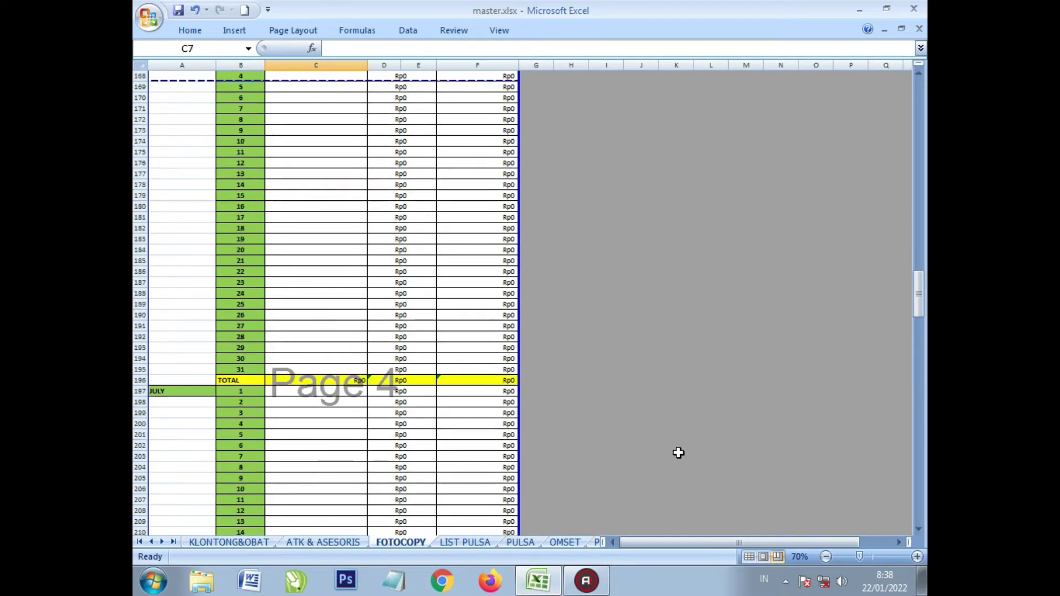
pyautogui.scroll(11, 679, 453)
pyautogui.scroll(10, 679, 453)
pyautogui.scroll(20, 678, 453)
pyautogui.scroll(11, 678, 452)
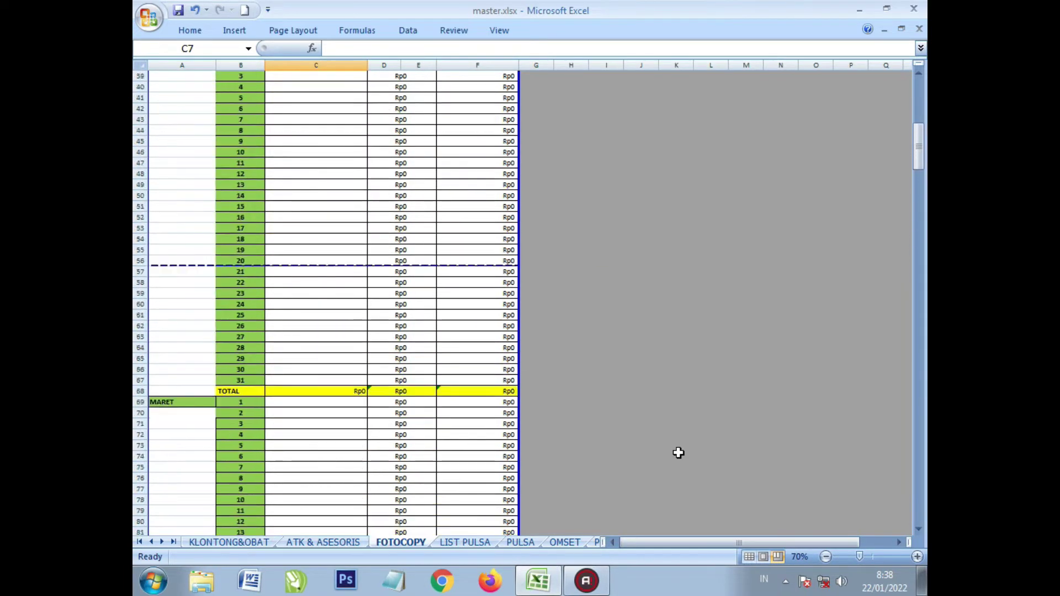
pyautogui.scroll(2, 679, 453)
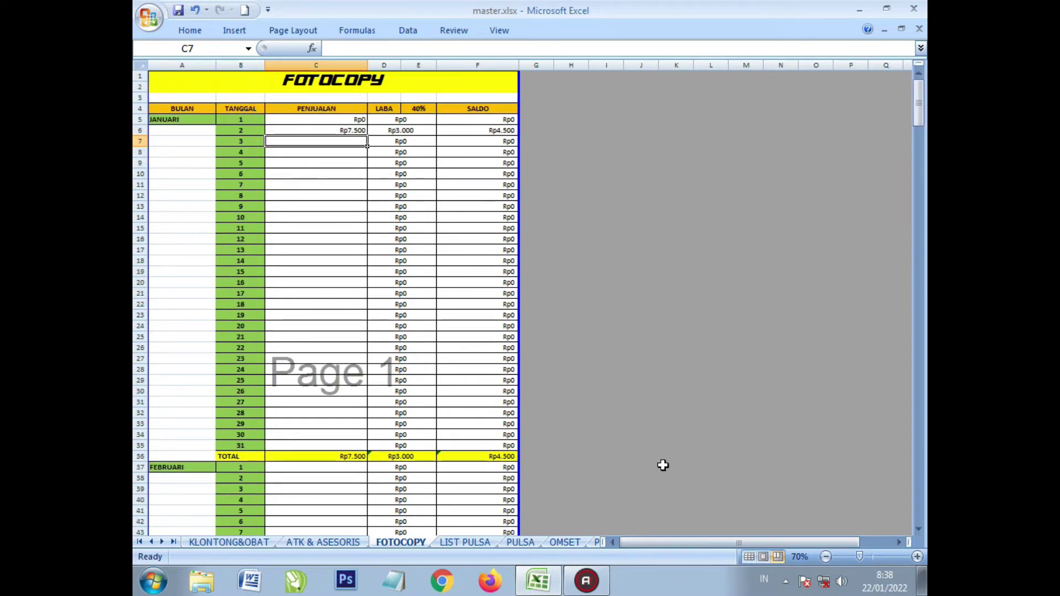
# Show LIST PULSA at column A's JANUARI block, with Rp6.000 and Rp70.000 under day 1
pyautogui.click(466, 542)
pyautogui.hscroll(3, 608, 425)
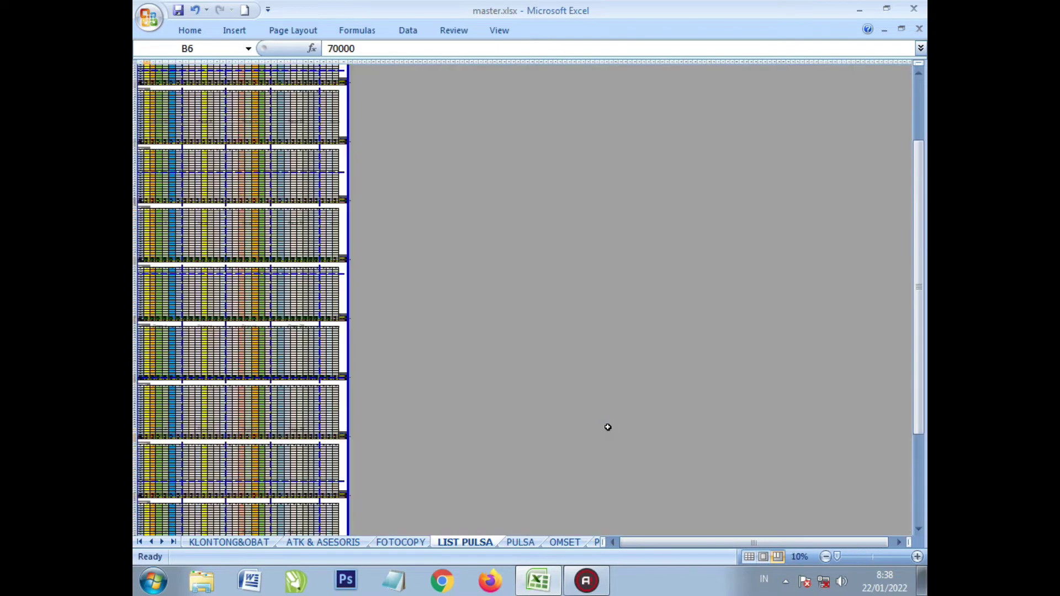
pyautogui.scroll(10, 608, 427)
pyautogui.scroll(10, 609, 428)
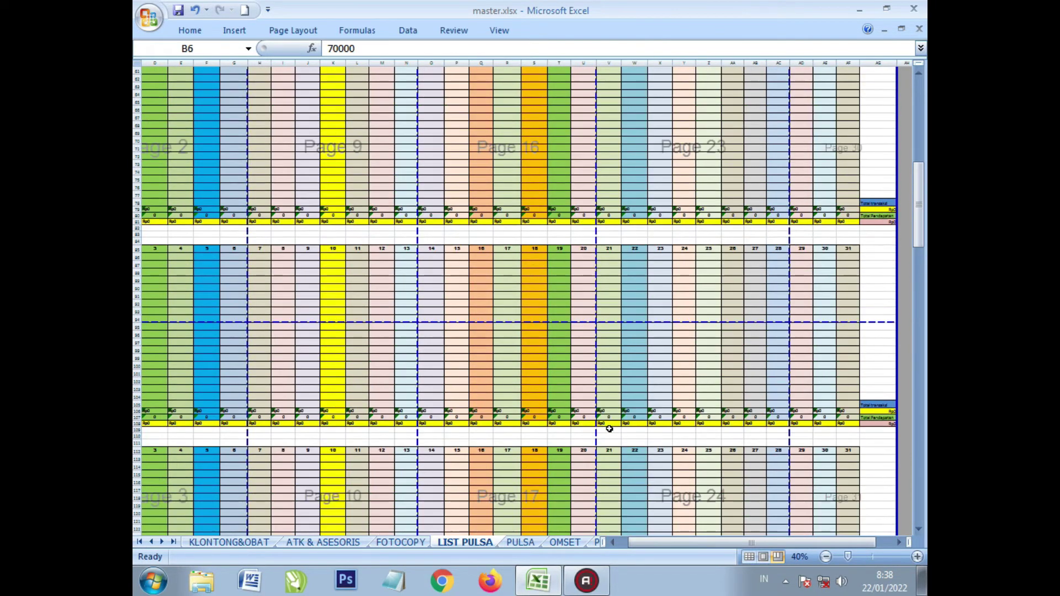
pyautogui.scroll(10, 610, 428)
pyautogui.scroll(10, 613, 430)
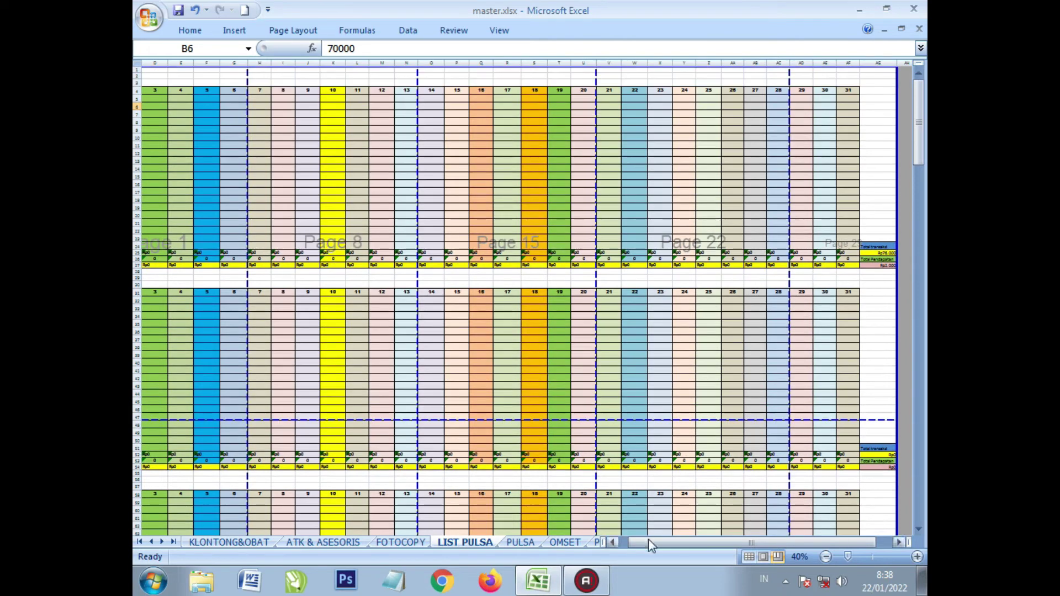
pyautogui.moveTo(649, 543); pyautogui.dragTo(633, 543)
pyautogui.scroll(2, 211, 145)
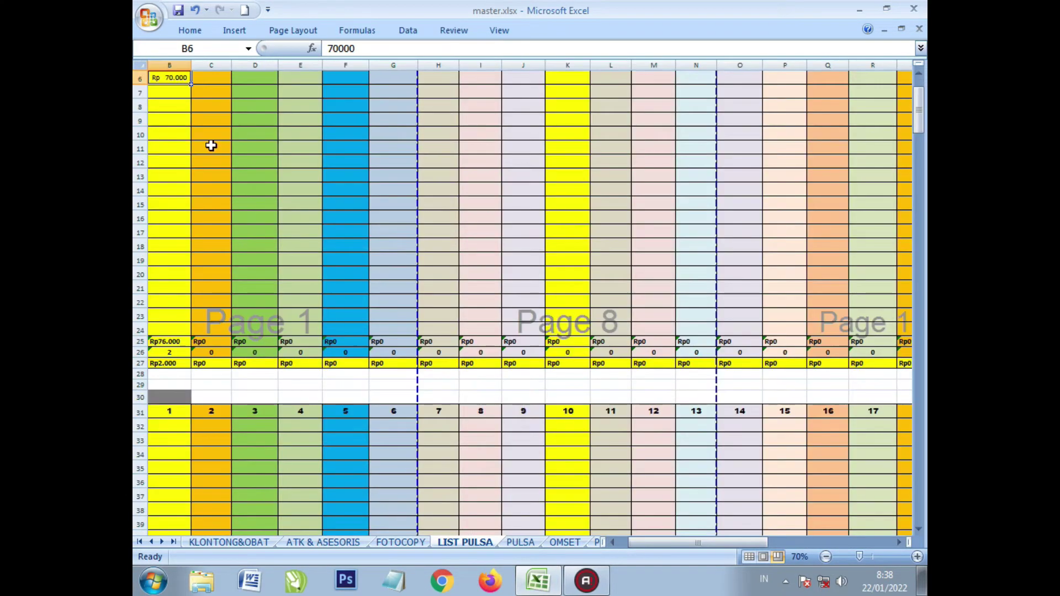
pyautogui.moveTo(647, 547); pyautogui.dragTo(623, 543)
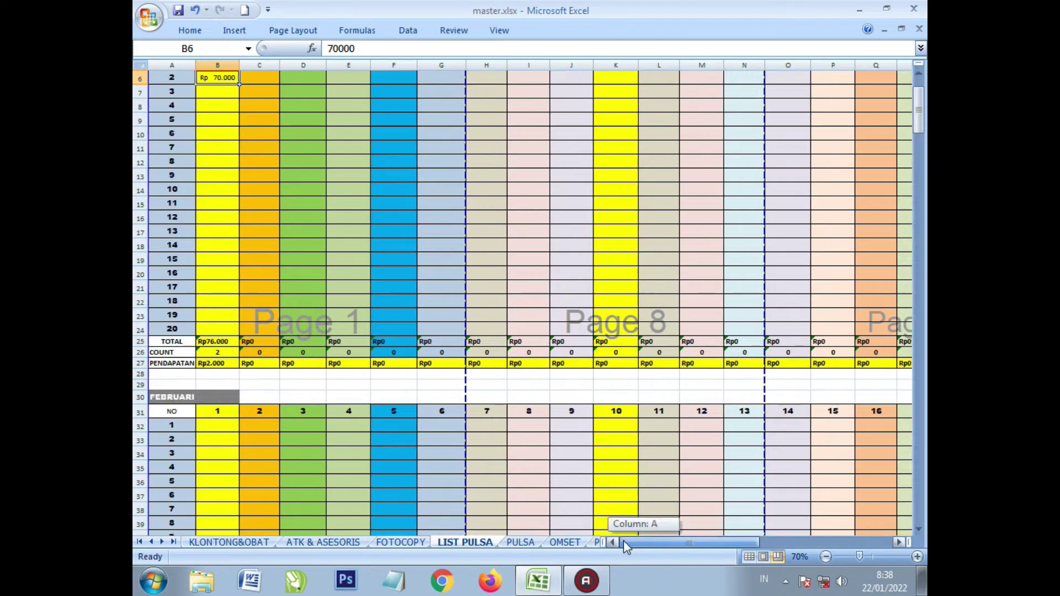
pyautogui.scroll(2, 370, 407)
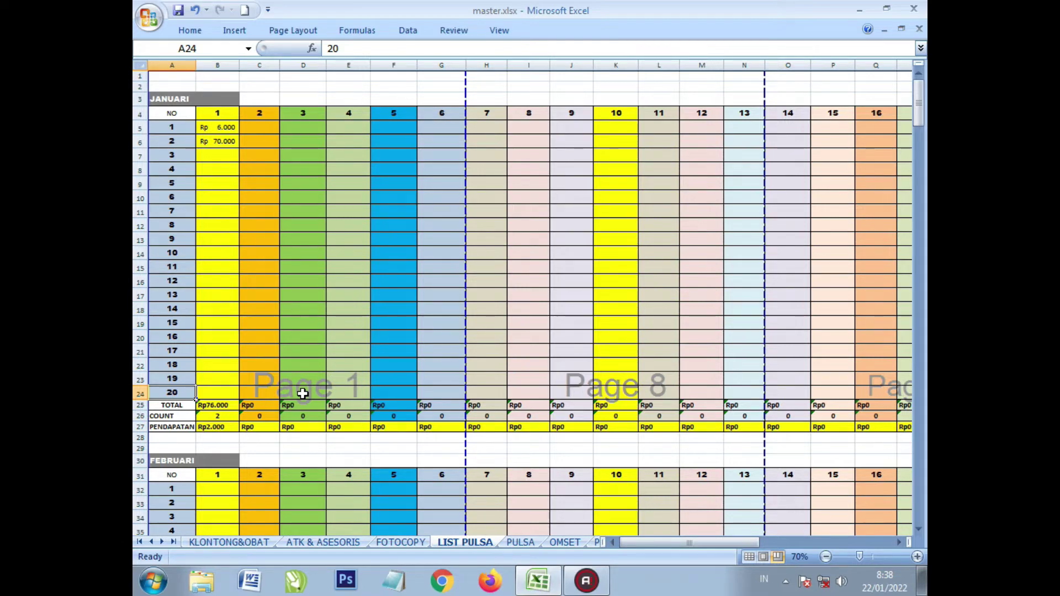
# Review LIST PULSA's January day 1 amounts and their count, income and TOTAL formulas
pyautogui.scroll(1, 331, 281)
pyautogui.scroll(1, 334, 273)
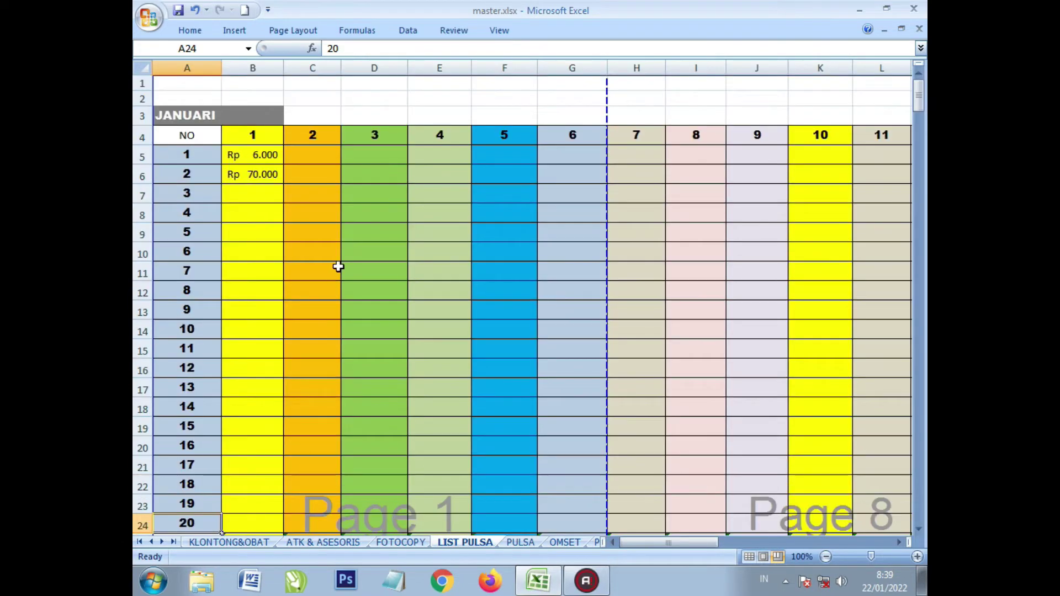
pyautogui.scroll(-2, 338, 266)
pyautogui.scroll(-1, 338, 266)
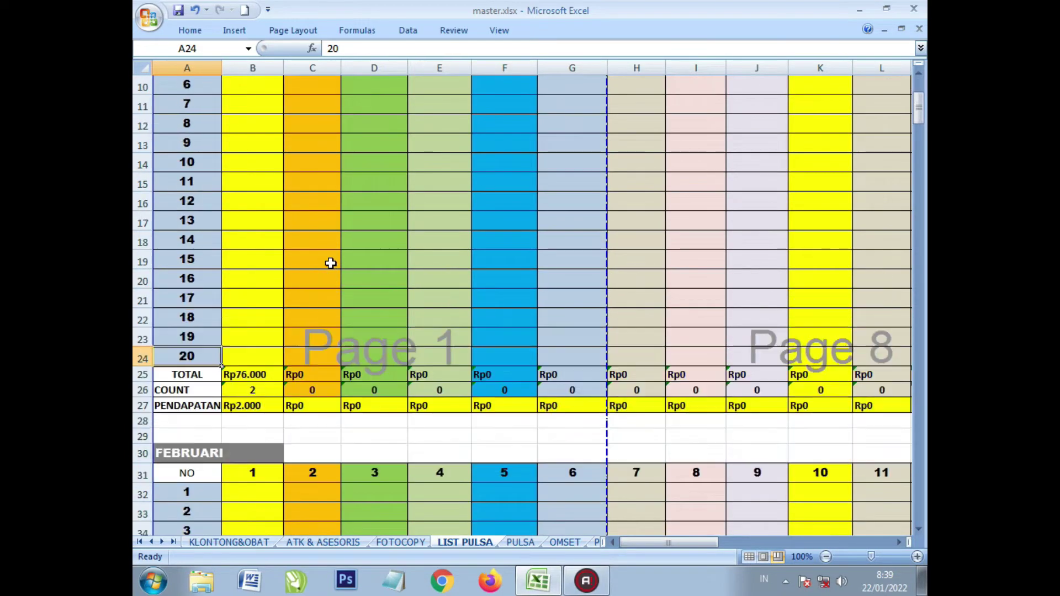
pyautogui.scroll(3, 332, 263)
pyautogui.scroll(-3, 334, 265)
pyautogui.scroll(2, 336, 266)
pyautogui.scroll(1, 337, 266)
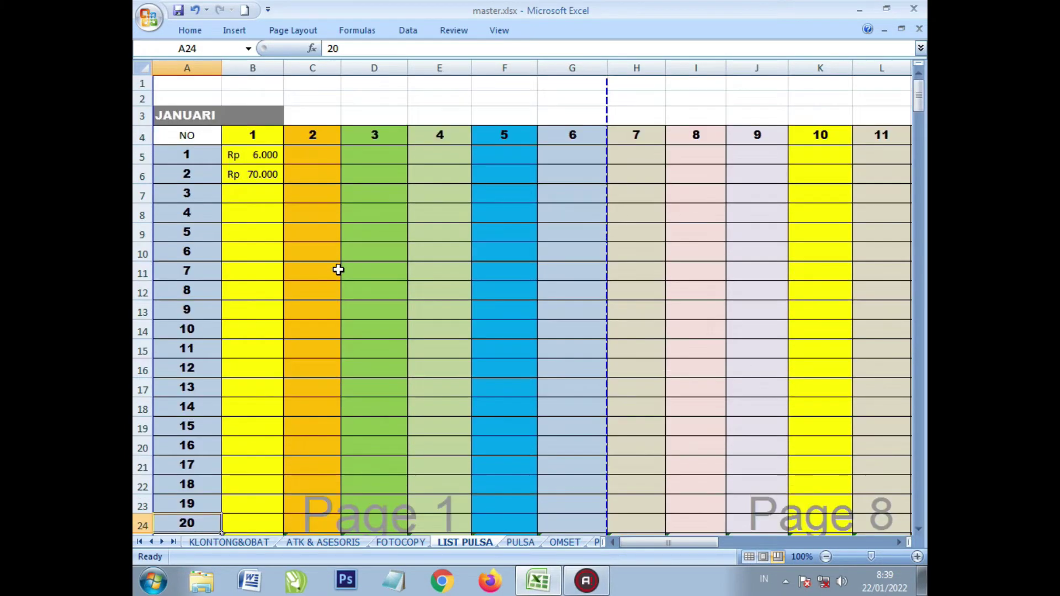
pyautogui.click(272, 156)
pyautogui.click(272, 170)
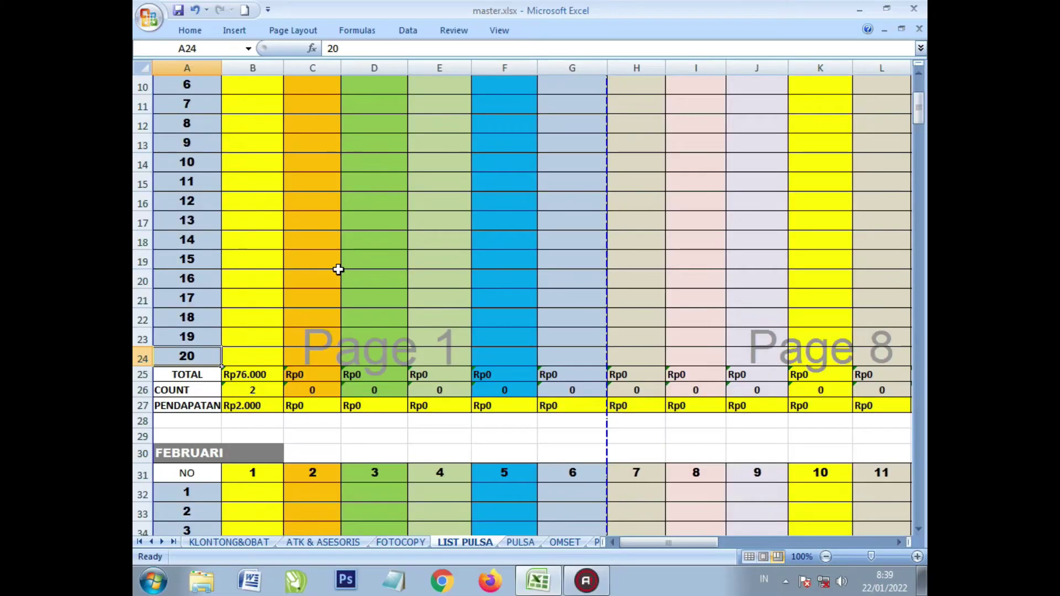
pyautogui.click(273, 156)
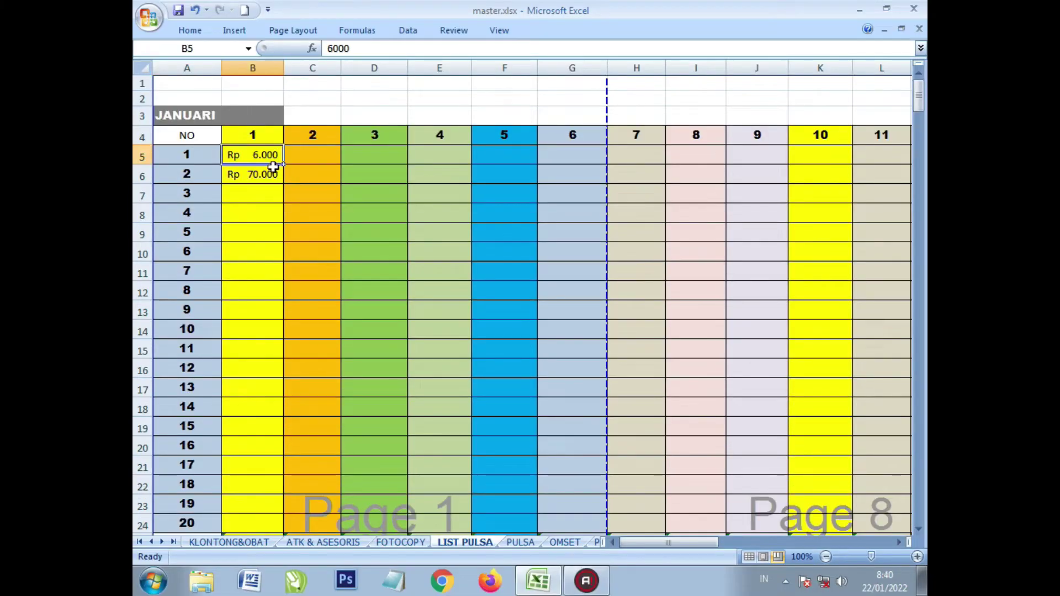
pyautogui.click(274, 174)
pyautogui.scroll(-4, 356, 166)
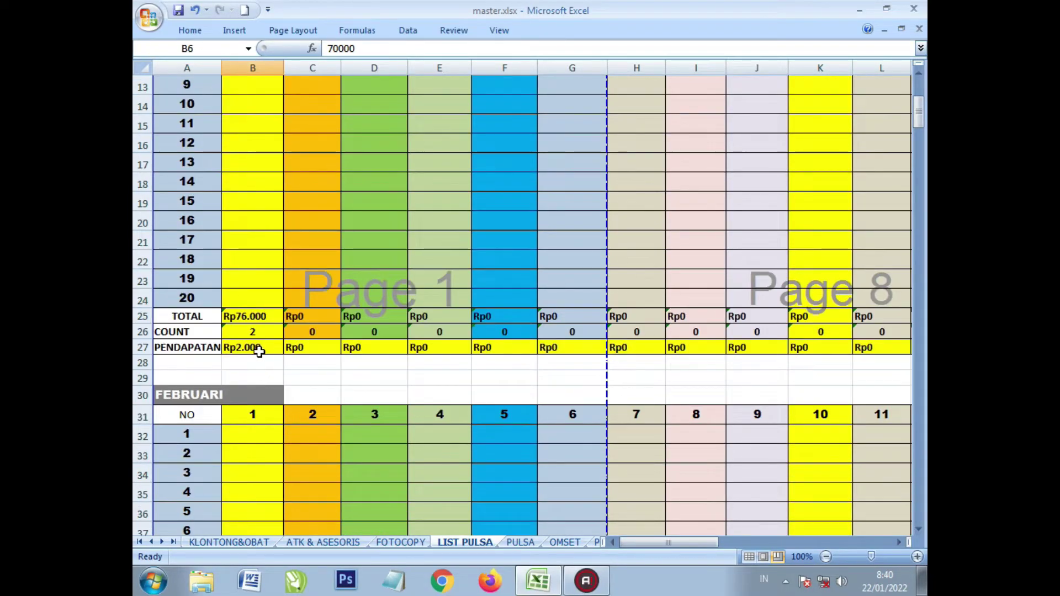
pyautogui.click(253, 333)
pyautogui.scroll(4, 327, 301)
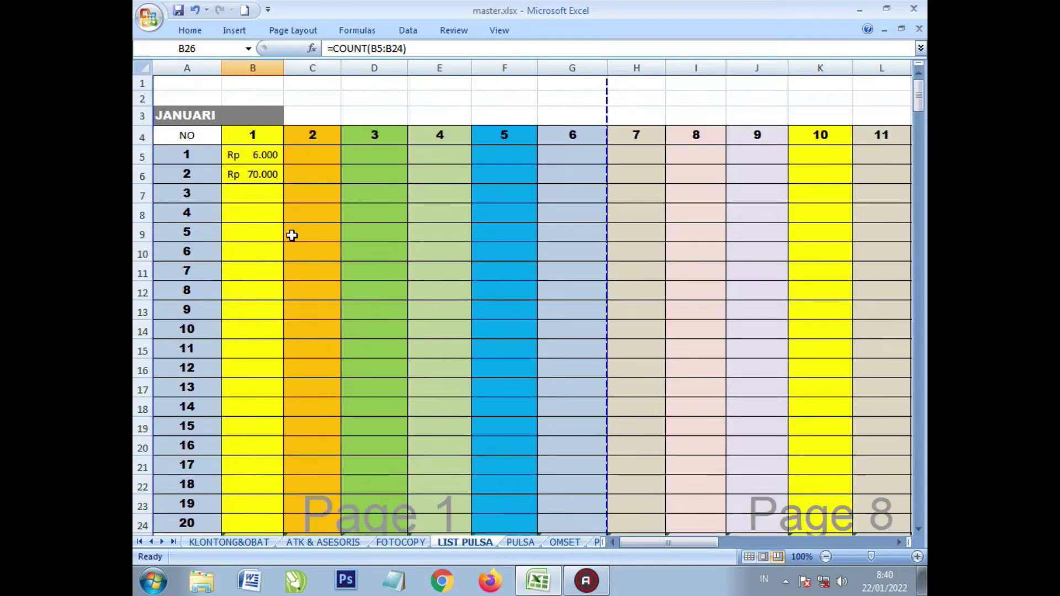
pyautogui.scroll(-4, 287, 221)
pyautogui.scroll(-1, 287, 217)
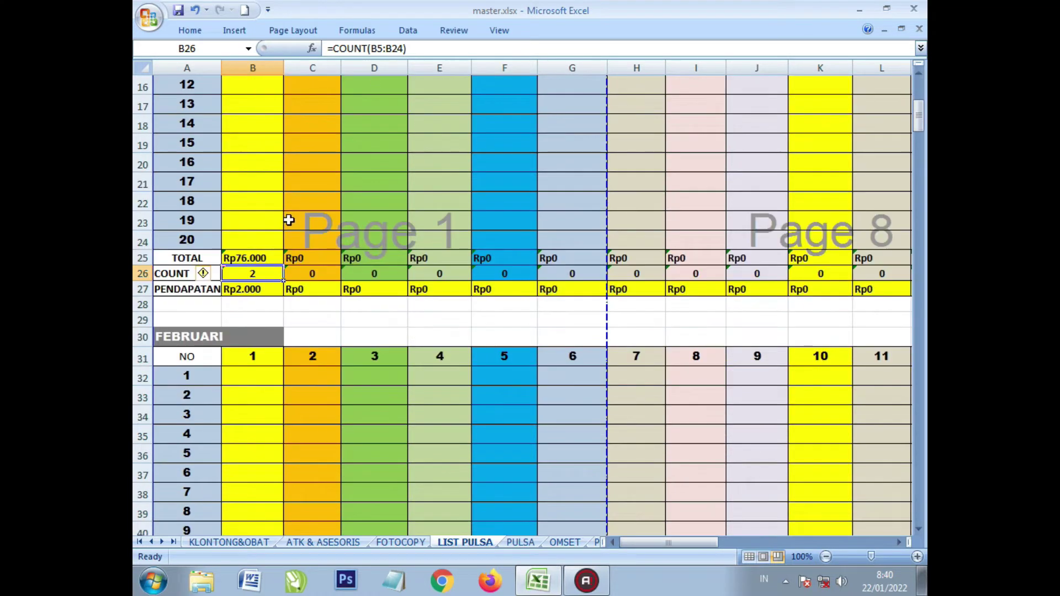
pyautogui.click(266, 291)
pyautogui.click(262, 262)
pyautogui.scroll(5, 306, 279)
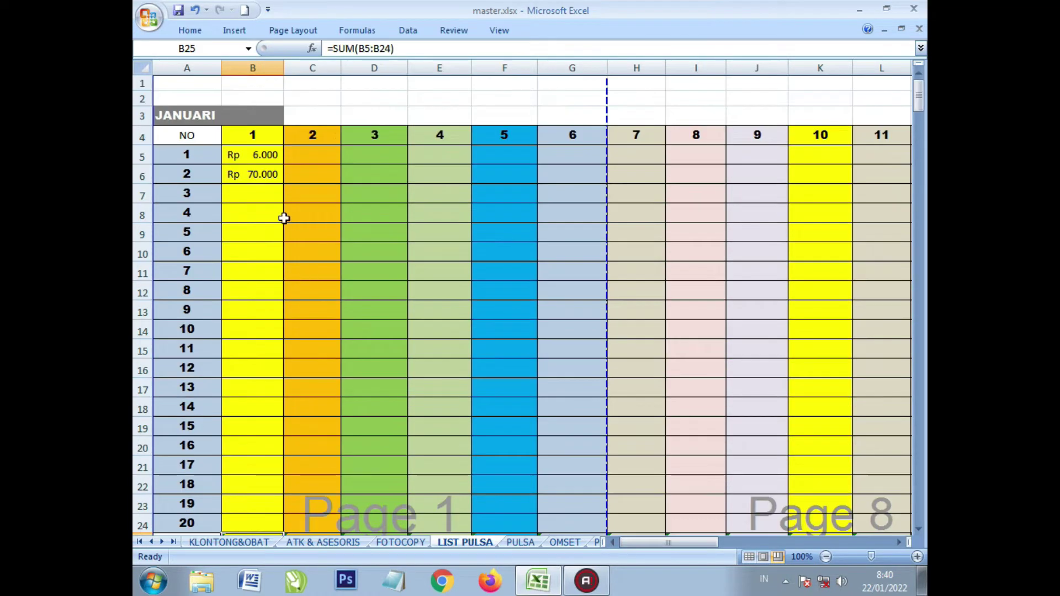
# Recheck the day 1 amounts, B26 COUNT, B27 PENDAPATAN and TOTAL SUM formulas
pyautogui.click(267, 156)
pyautogui.click(262, 173)
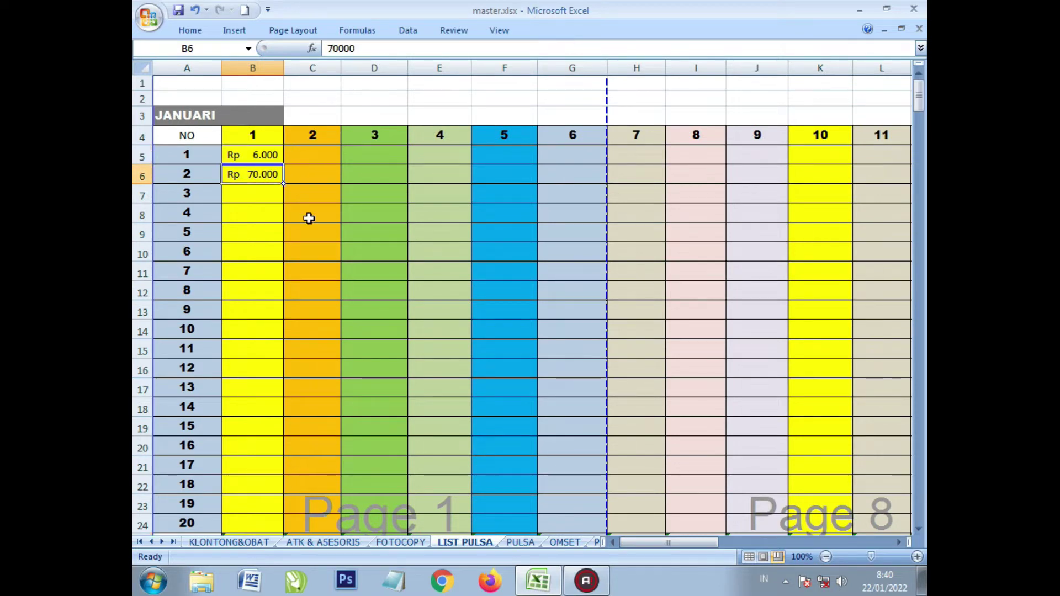
pyautogui.scroll(-6, 309, 218)
pyautogui.click(270, 228)
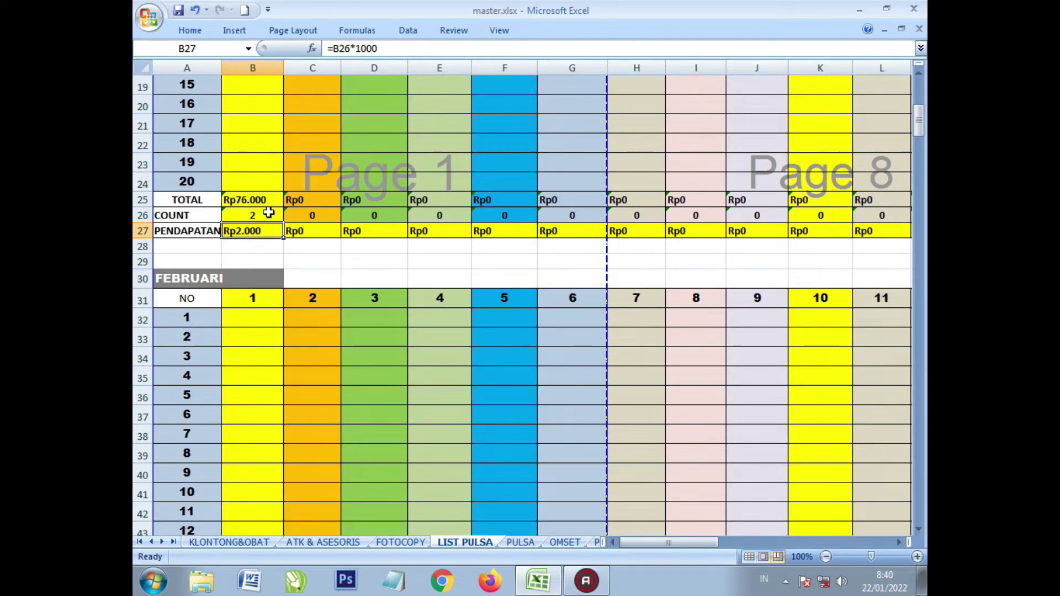
pyautogui.click(268, 214)
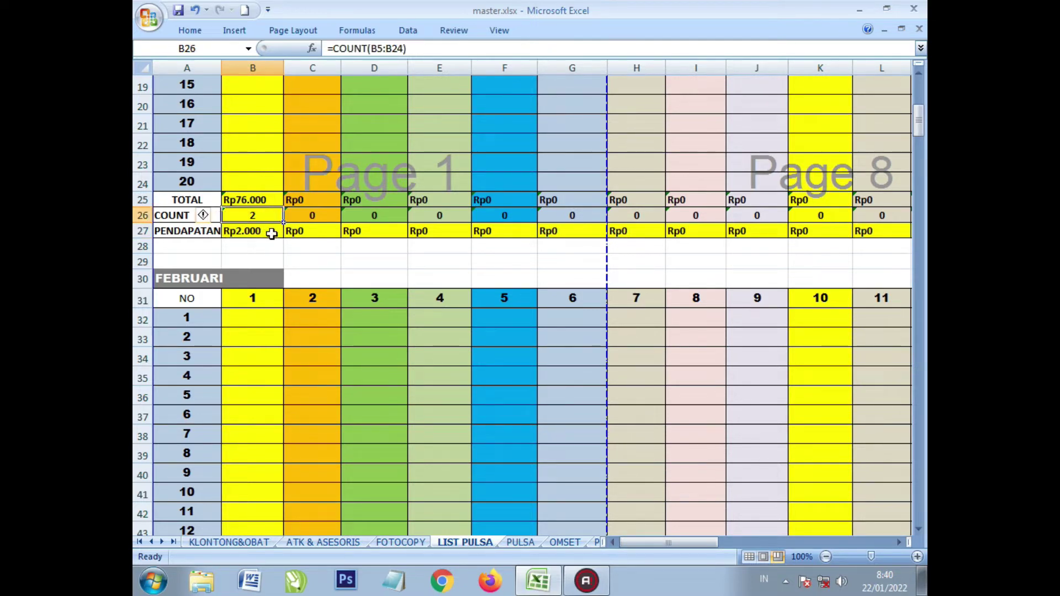
pyautogui.click(272, 232)
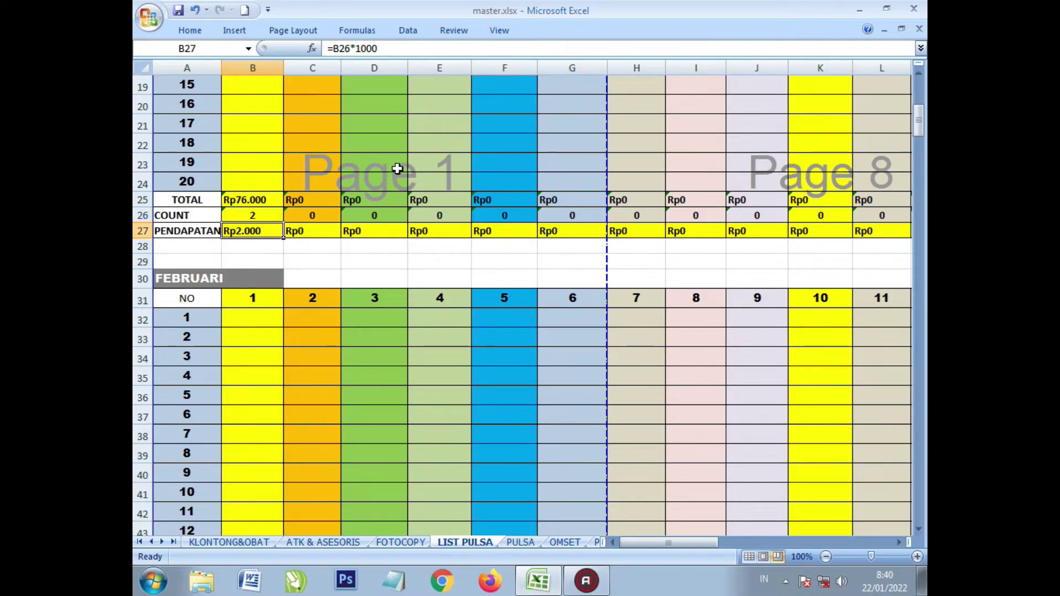
pyautogui.scroll(6, 332, 218)
pyautogui.scroll(-4, 332, 218)
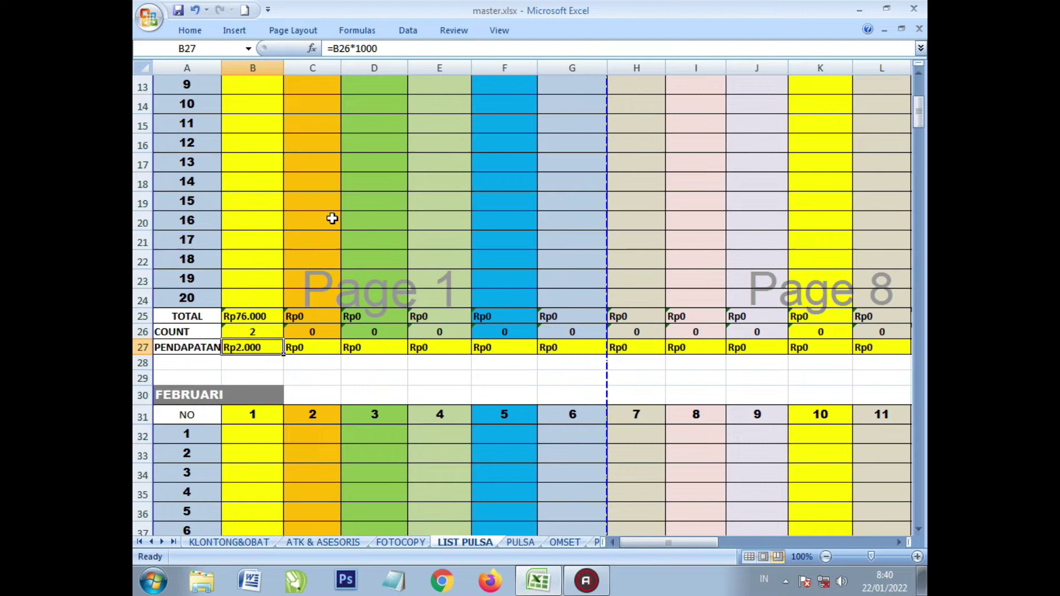
pyautogui.click(277, 315)
pyautogui.scroll(4, 321, 253)
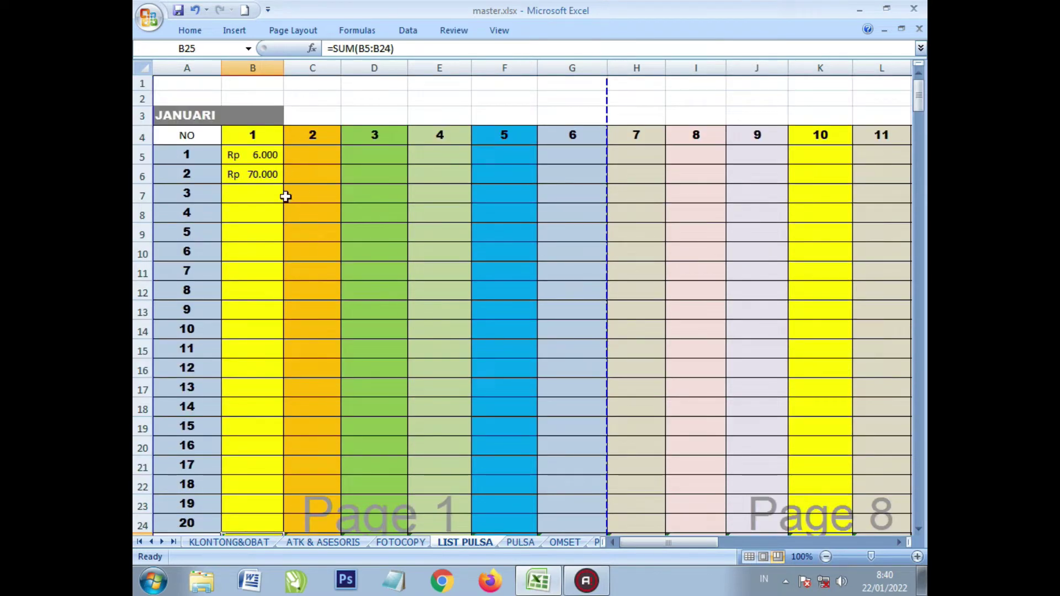
pyautogui.click(258, 157)
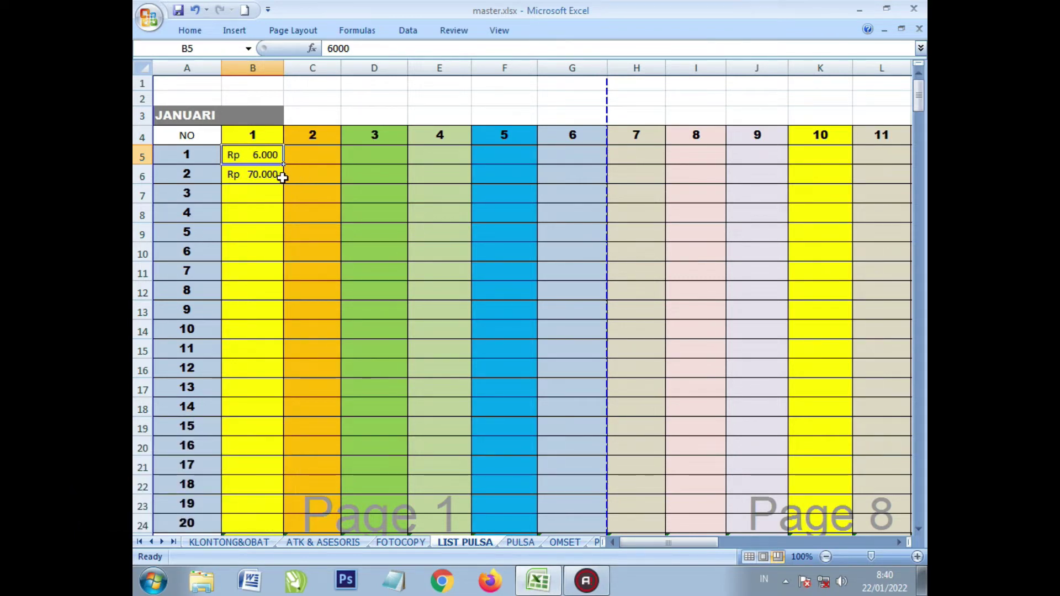
pyautogui.scroll(-6, 253, 202)
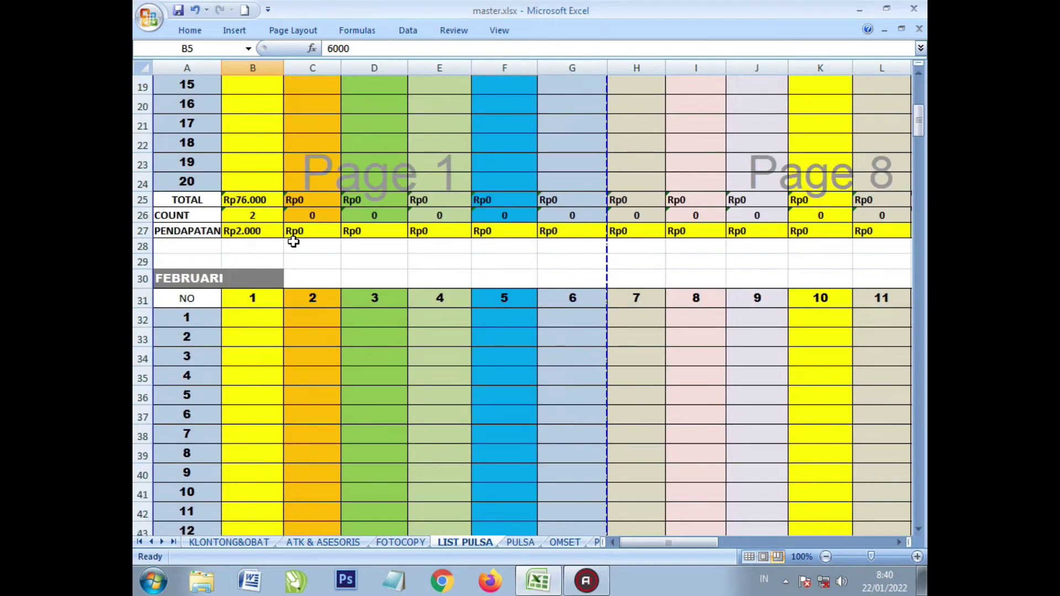
pyautogui.scroll(1, 293, 246)
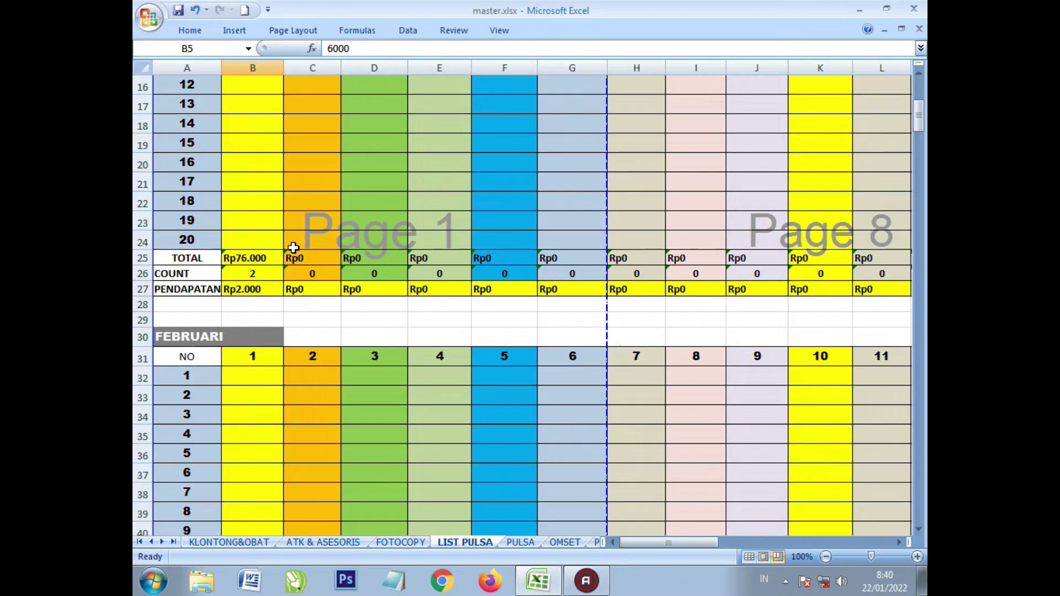
pyautogui.click(265, 258)
pyautogui.scroll(1, 306, 265)
pyautogui.scroll(1, 305, 265)
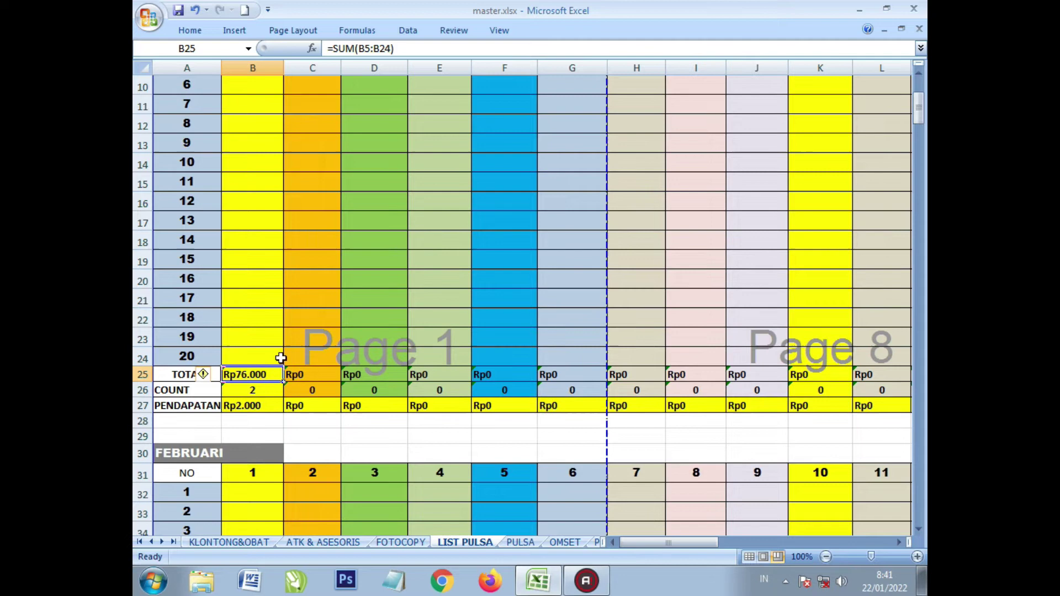
pyautogui.click(273, 396)
pyautogui.scroll(3, 371, 395)
pyautogui.scroll(-3, 371, 395)
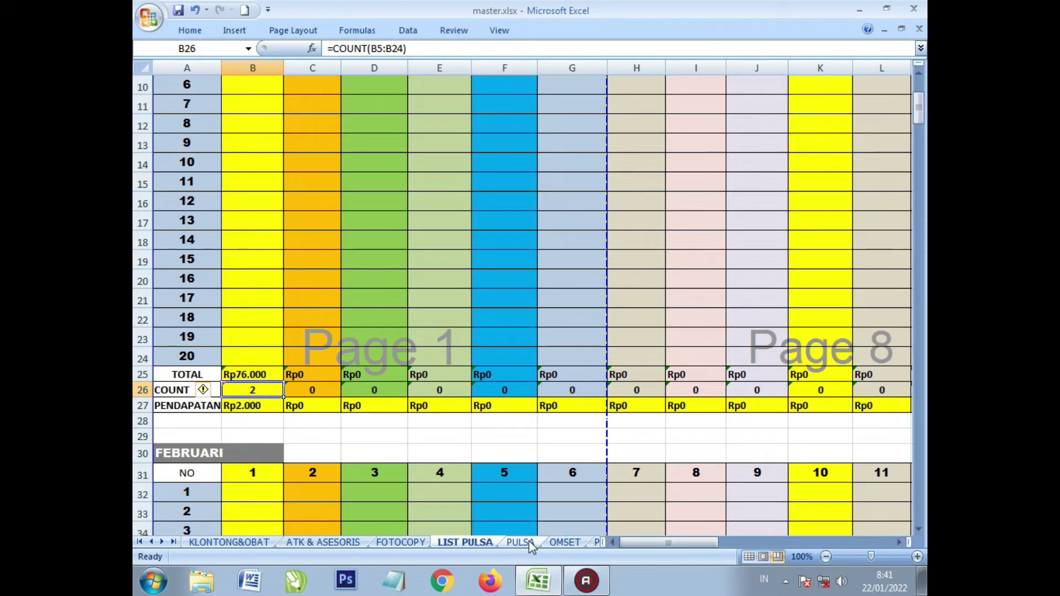
# On the PULSA summary, verify January's B5 Rp76.000 and C5 Rp2.000 come from LIST PULSA
pyautogui.click(520, 543)
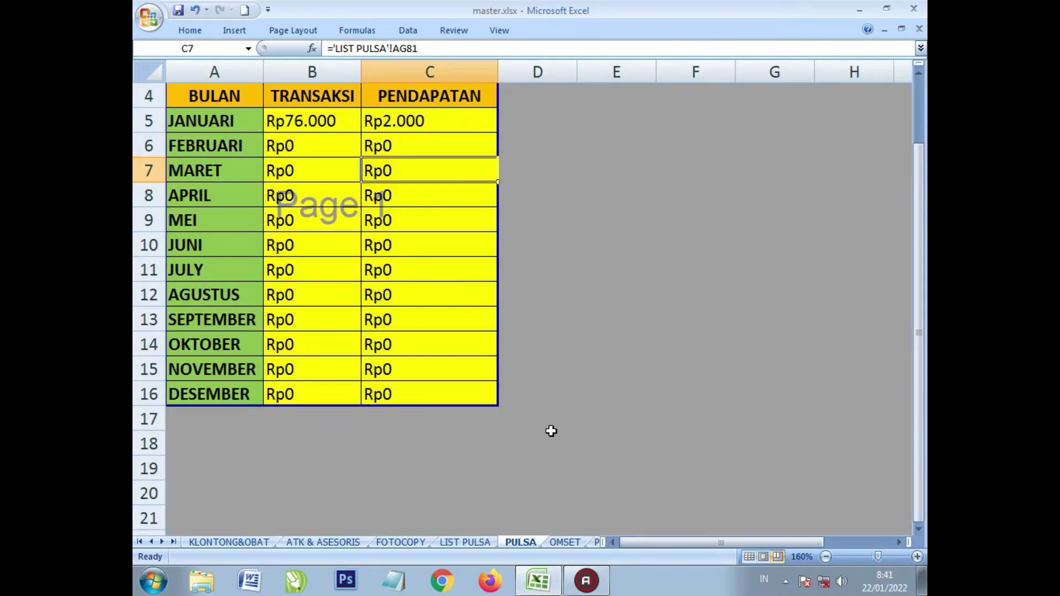
pyautogui.click(301, 120)
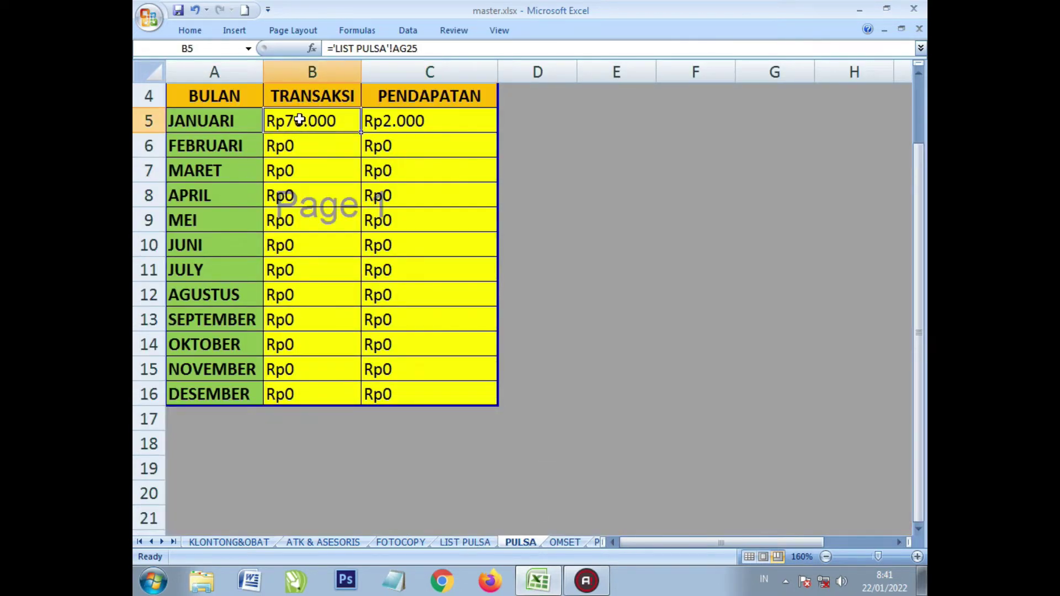
pyautogui.click(413, 121)
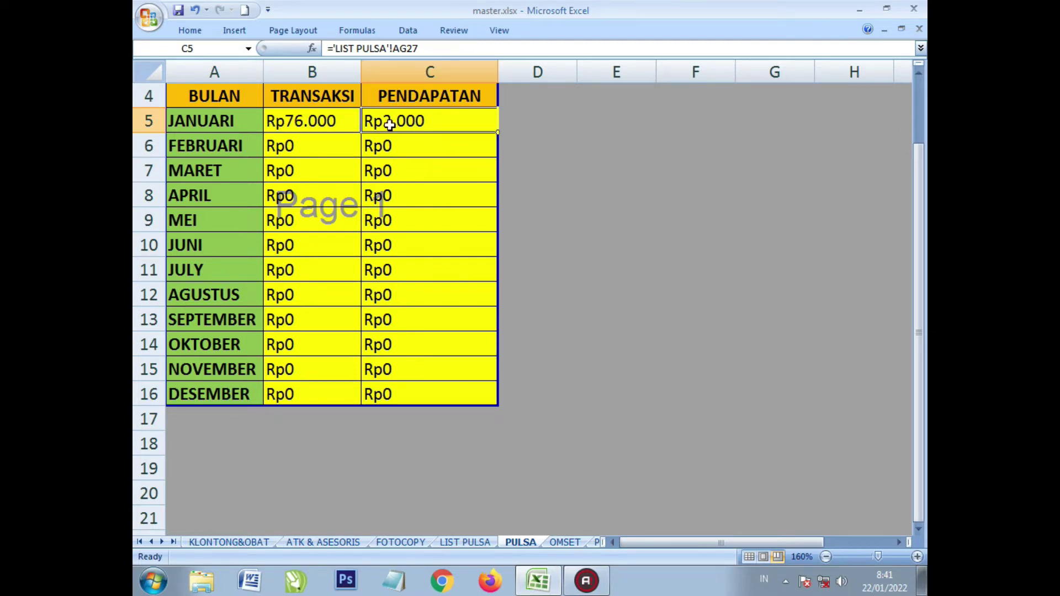
pyautogui.click(312, 124)
pyautogui.click(386, 124)
# Back on LIST PULSA, inspect the B26 COUNT and B27 PENDAPATAN formulas
pyautogui.click(466, 542)
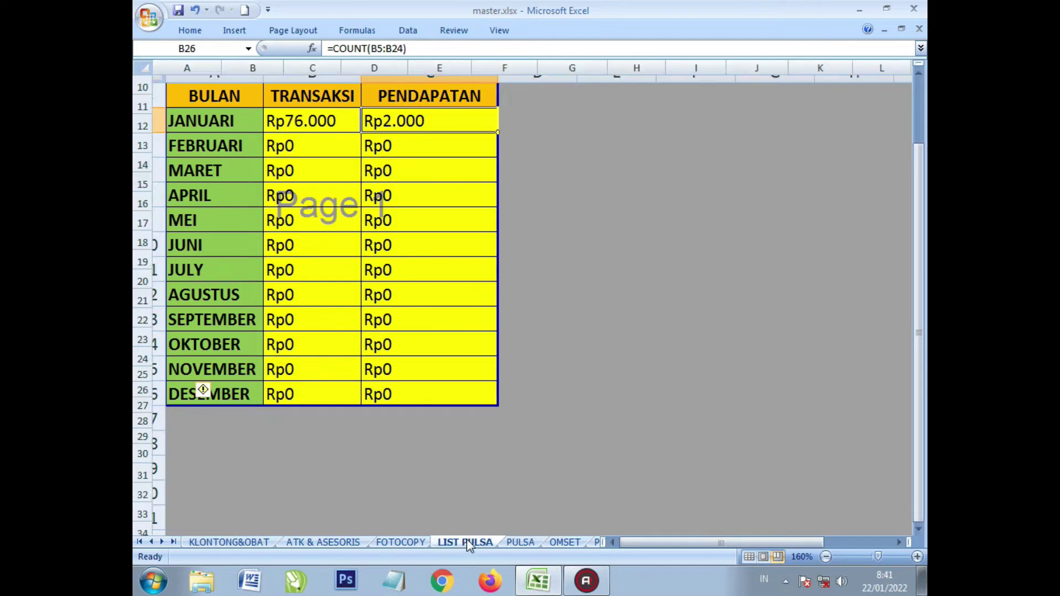
pyautogui.scroll(3, 426, 188)
pyautogui.scroll(-3, 327, 273)
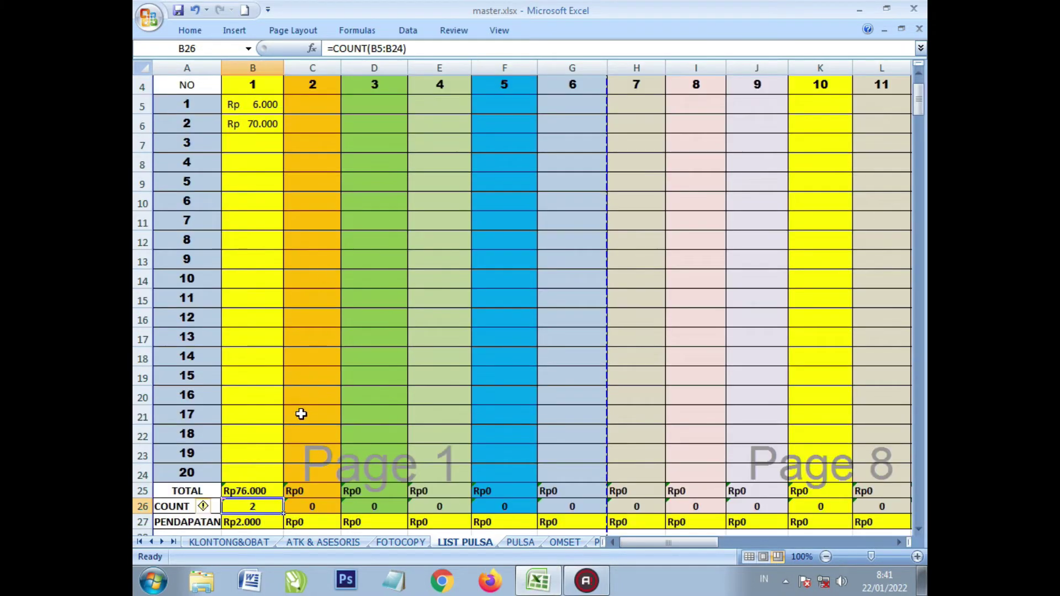
pyautogui.scroll(-3, 301, 414)
pyautogui.click(263, 465)
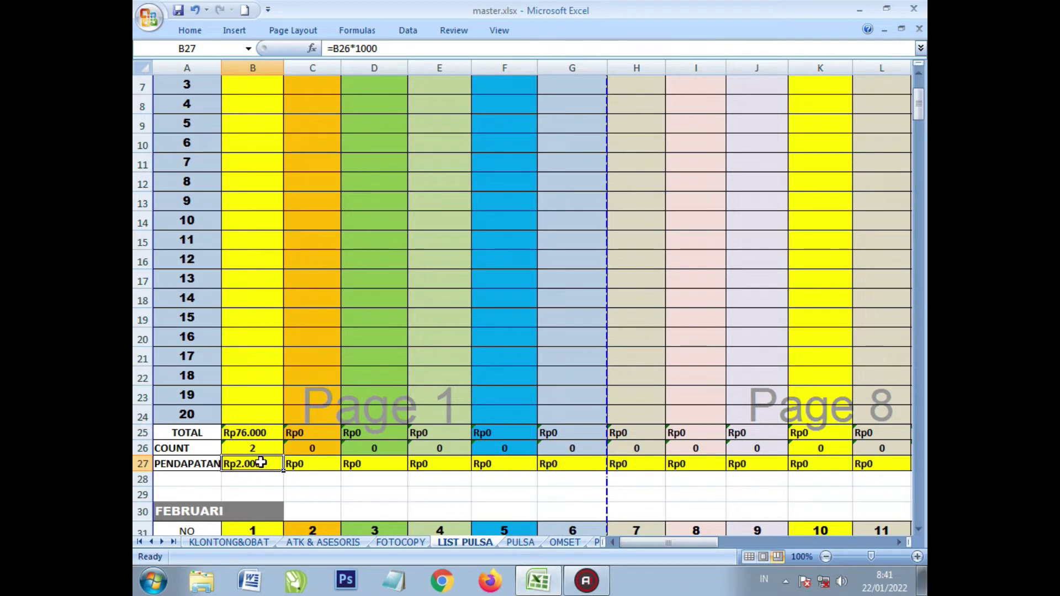
pyautogui.click(266, 449)
pyautogui.click(265, 464)
pyautogui.click(276, 450)
pyautogui.scroll(2, 276, 448)
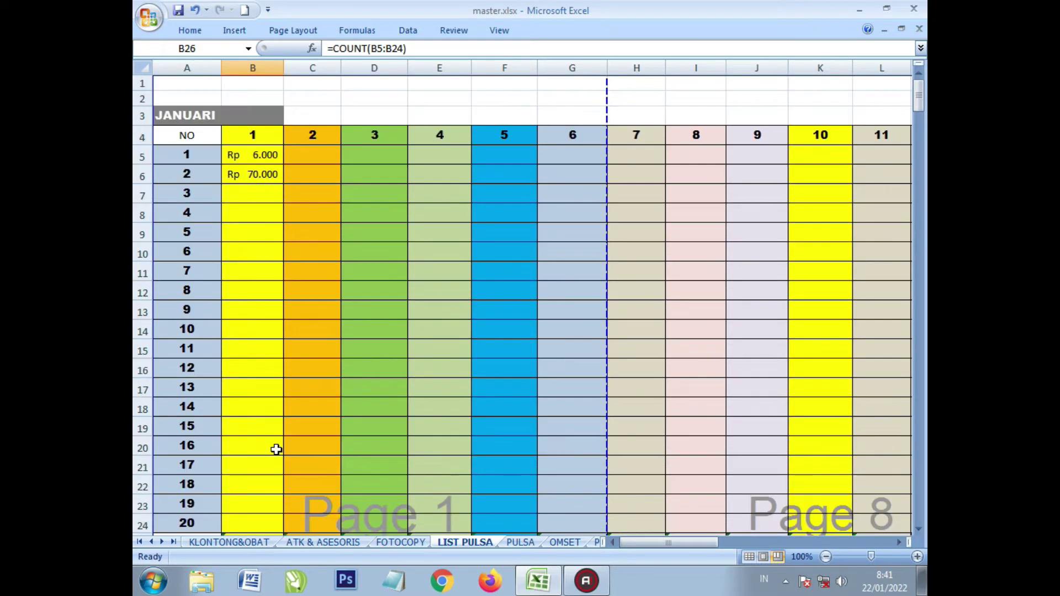
pyautogui.scroll(-2, 273, 265)
pyautogui.scroll(-2, 275, 260)
pyautogui.scroll(4, 296, 277)
pyautogui.scroll(-1, 297, 276)
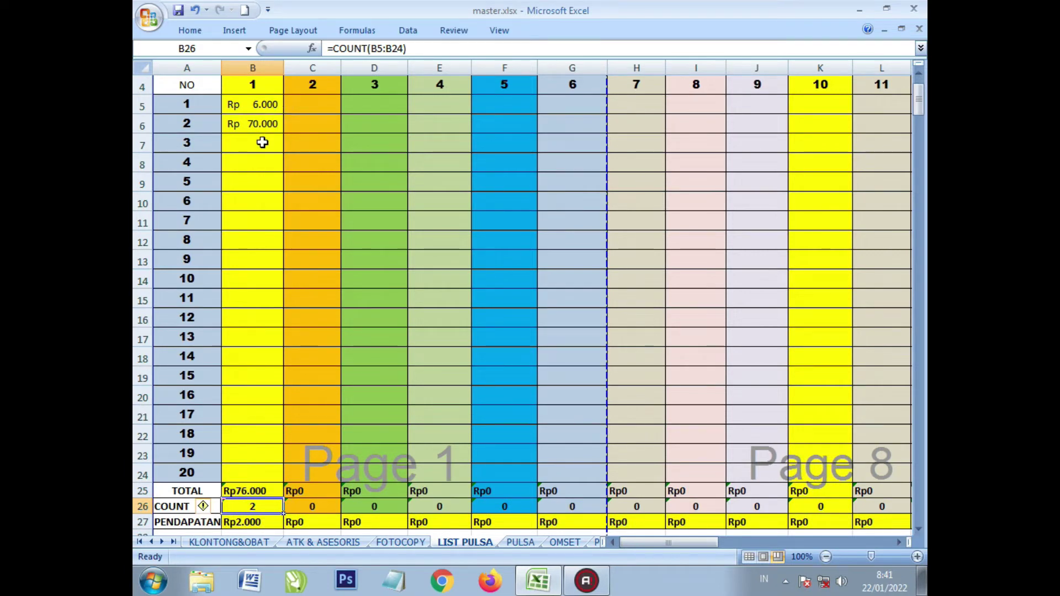
# Enter 11.500 as the third January day 1 entry in B7 and confirm the count is 3
pyautogui.click(262, 143)
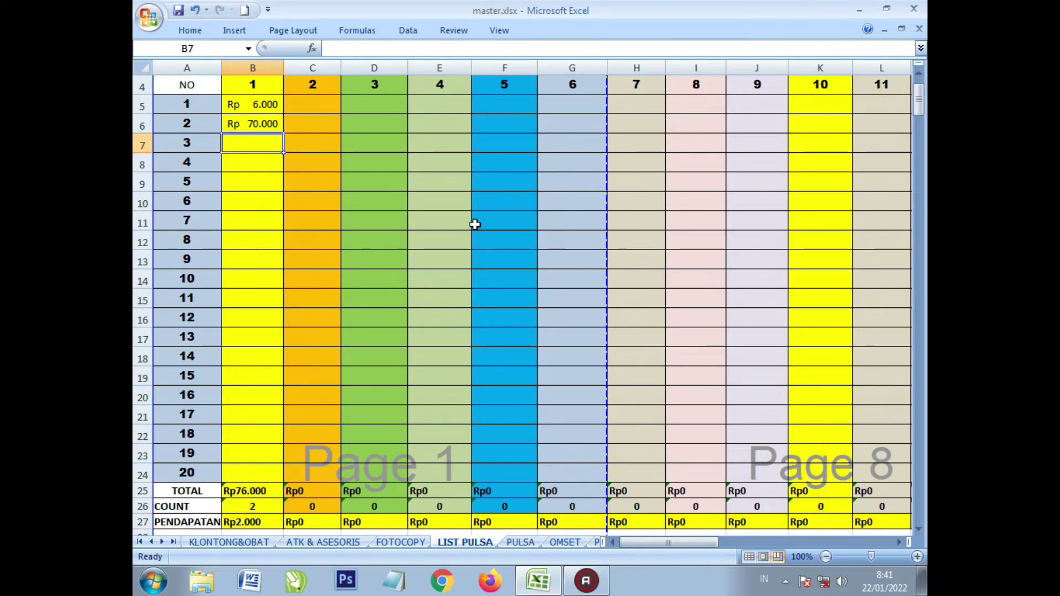
pyautogui.write('11.5')
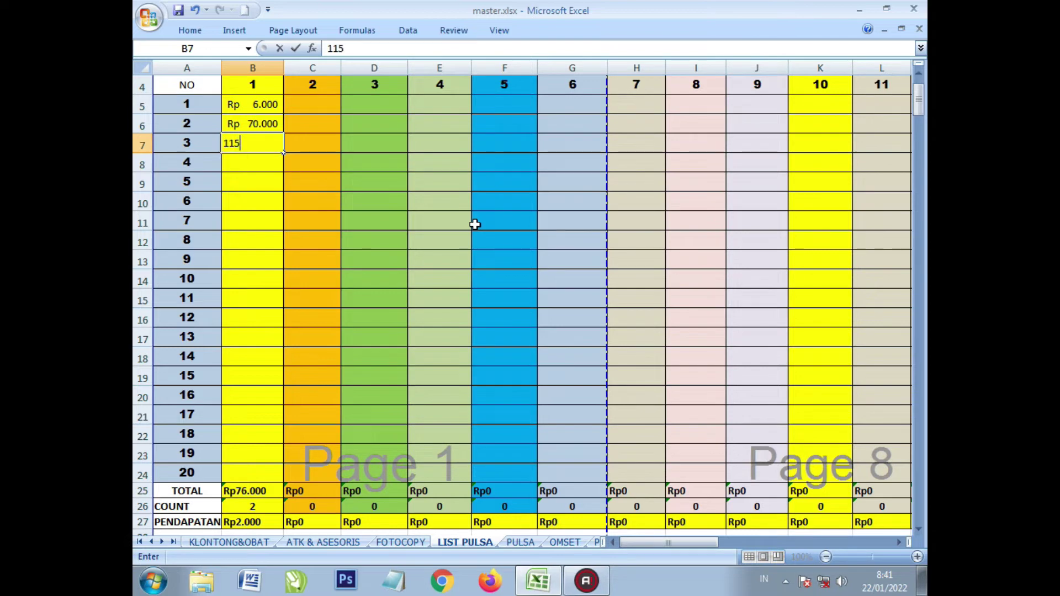
pyautogui.write('00')
pyautogui.press('Return')
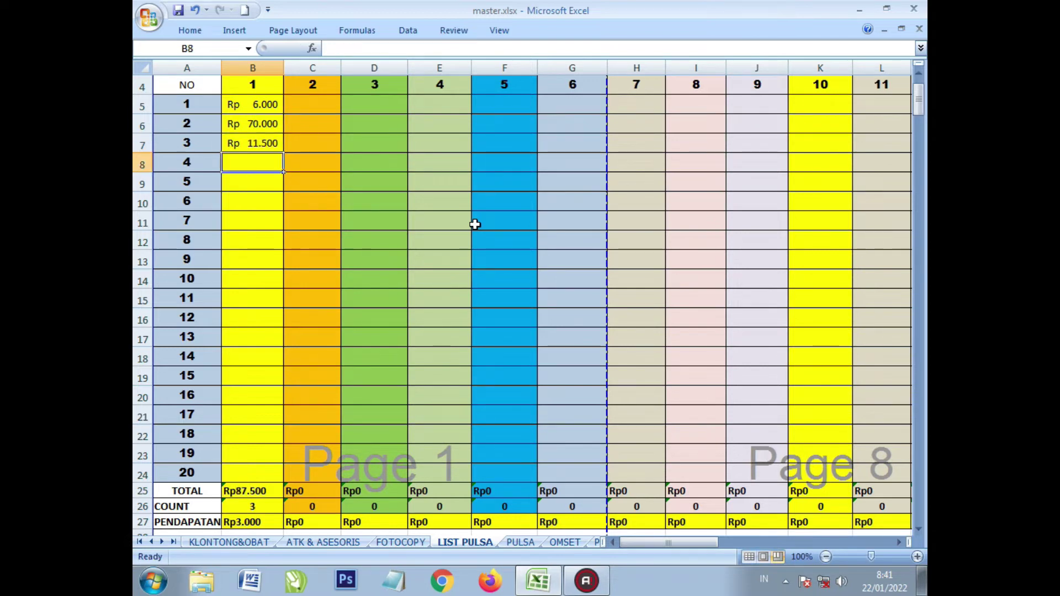
pyautogui.scroll(-2, 475, 224)
pyautogui.click(264, 392)
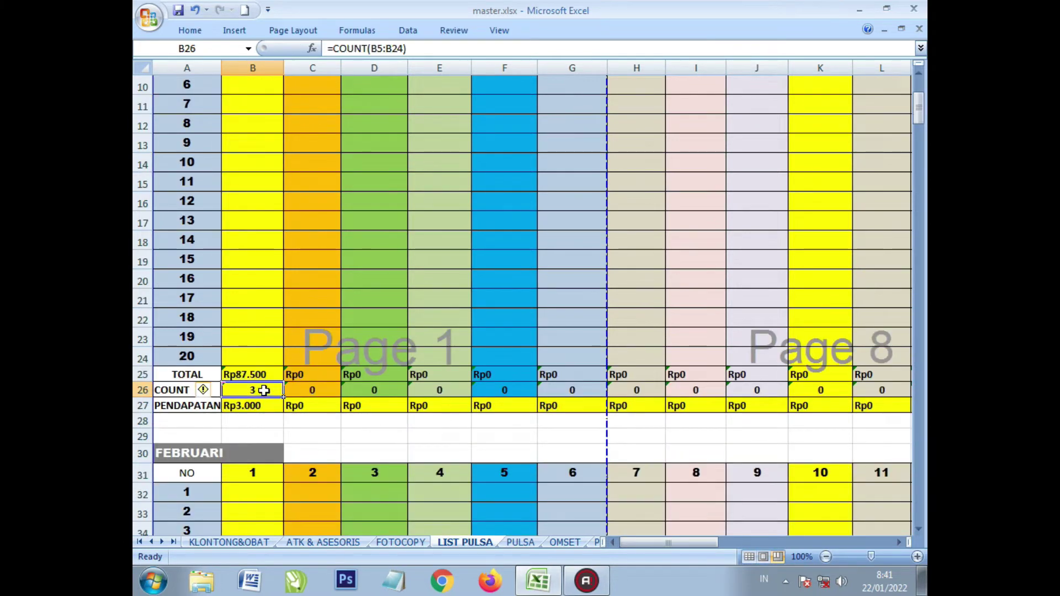
pyautogui.scroll(3, 334, 284)
pyautogui.scroll(-3, 234, 471)
pyautogui.scroll(3, 313, 368)
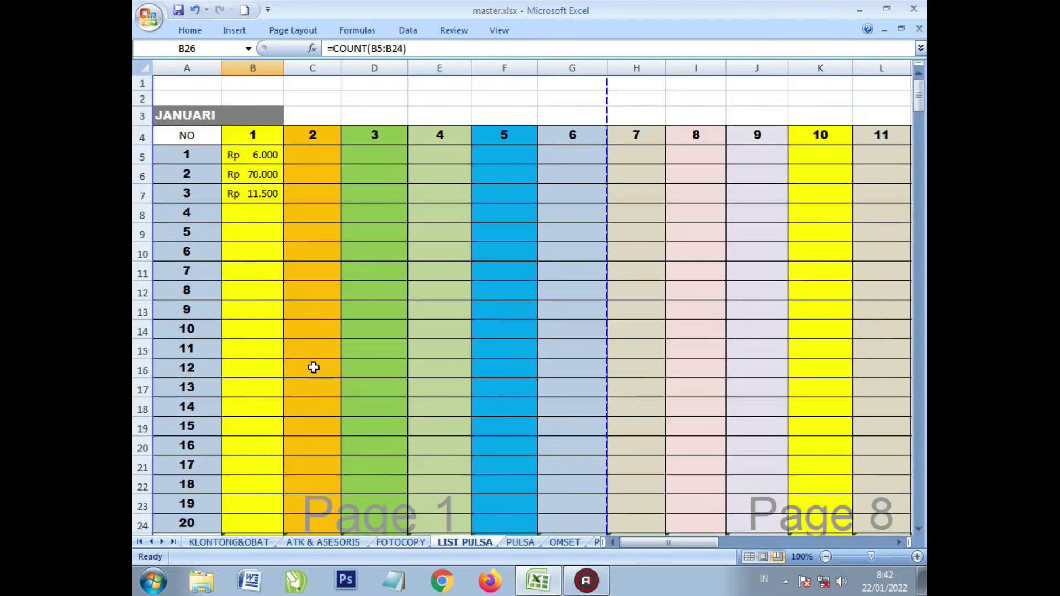
# On the PULSA summary, check the January transaction and income formulas in B5 and C5
pyautogui.click(520, 542)
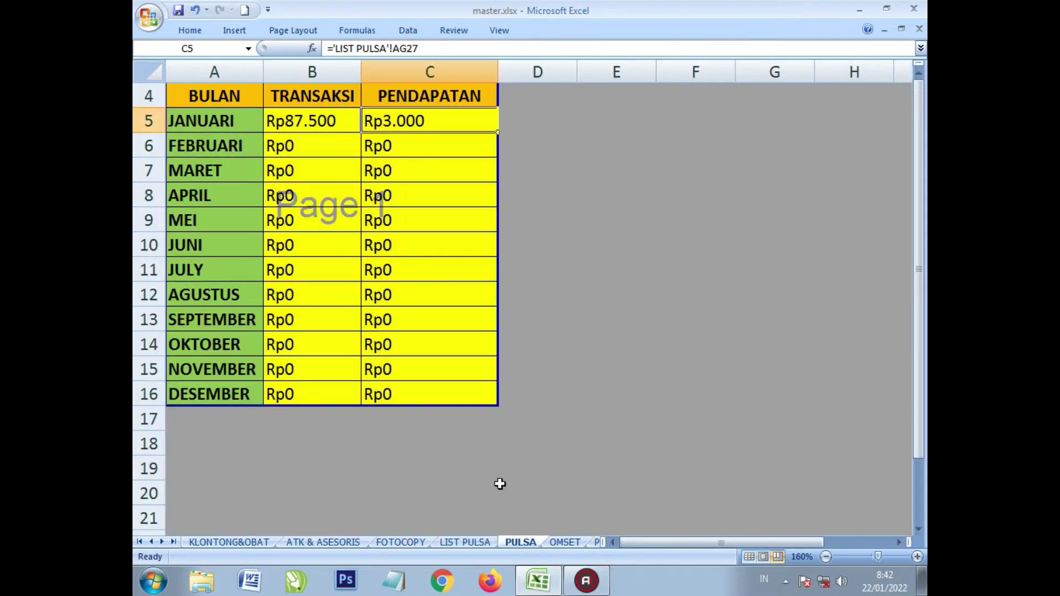
pyautogui.click(339, 114)
pyautogui.click(425, 122)
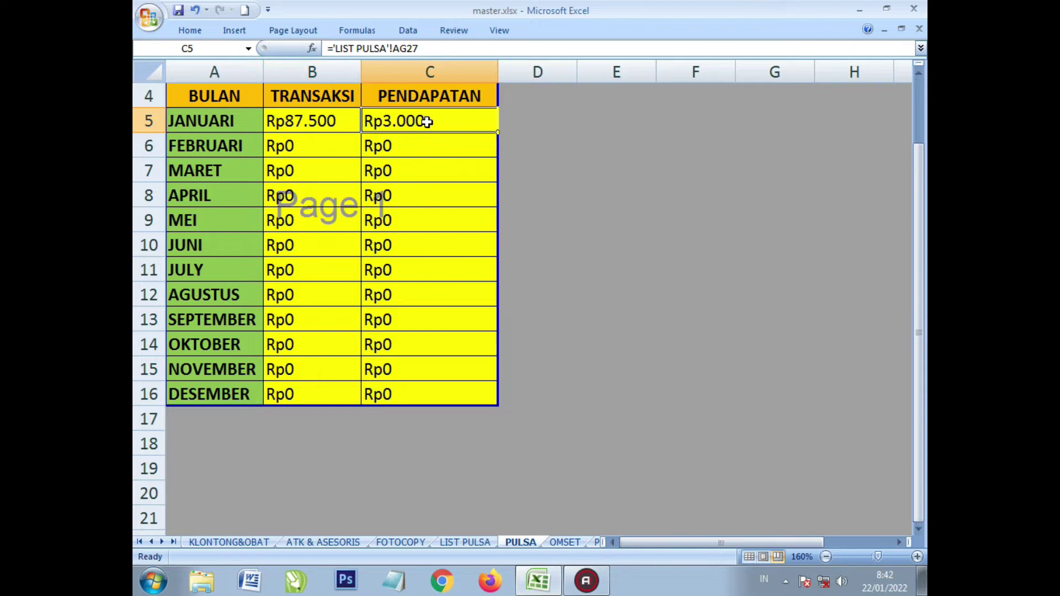
# Scroll through LIST PULSA, then show OMSET with January PULSA at Rp87.500 and total Rp132.000
pyautogui.click(480, 542)
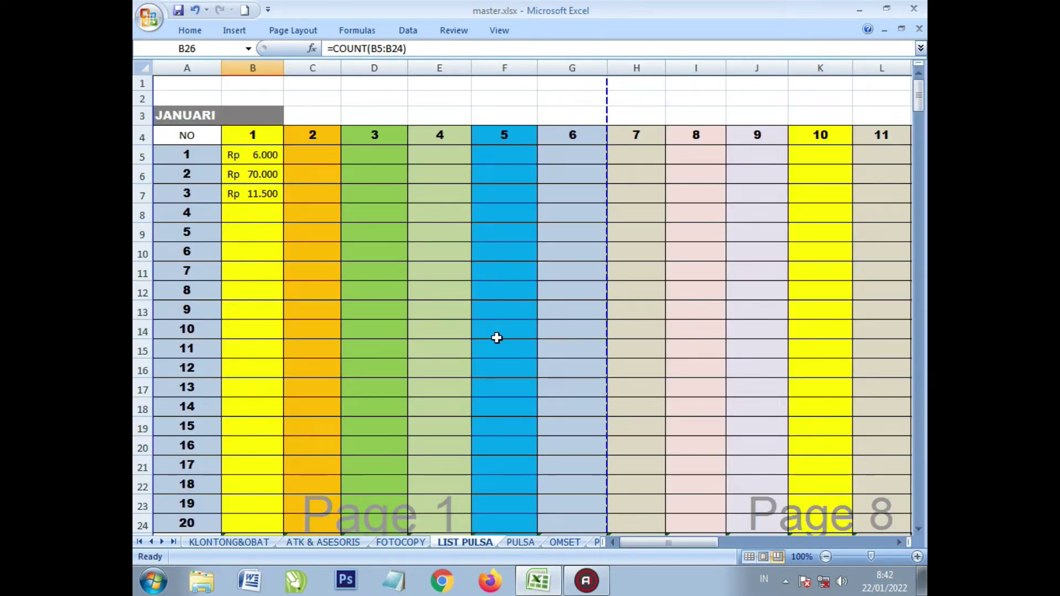
pyautogui.moveTo(642, 546)
pyautogui.mouseDown()
pyautogui.moveTo(816, 546)
pyautogui.moveTo(639, 546)
pyautogui.mouseUp()
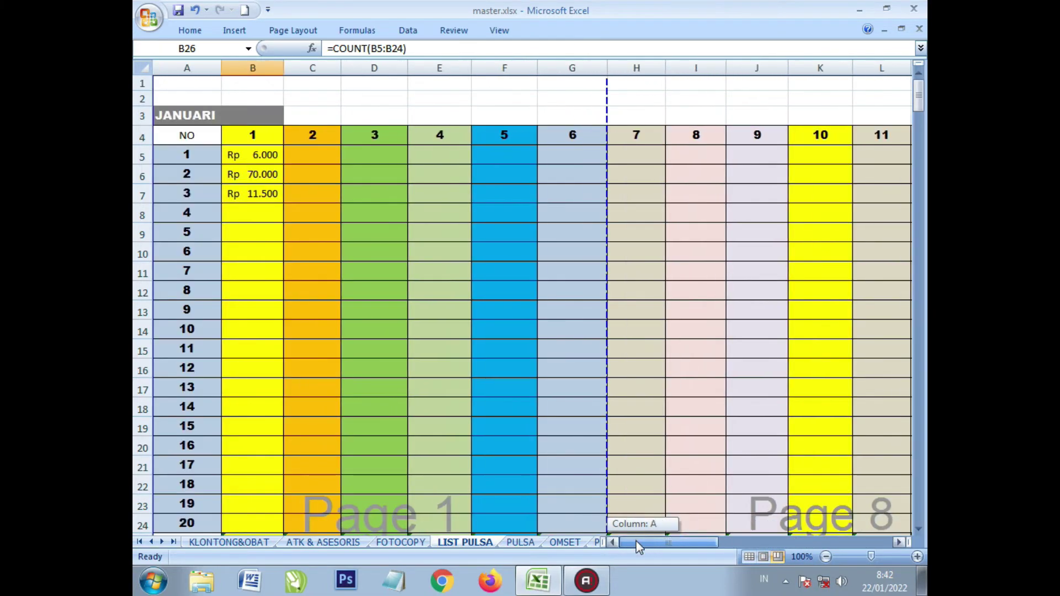
pyautogui.scroll(-5, 301, 268)
pyautogui.scroll(-2, 301, 248)
pyautogui.scroll(-9, 306, 256)
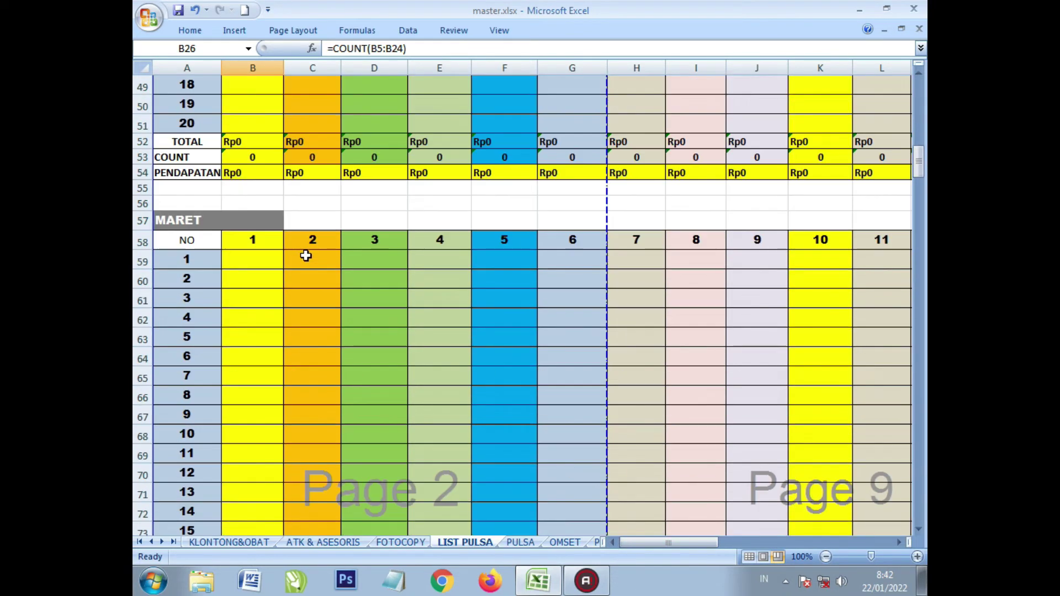
pyautogui.scroll(-5, 306, 259)
pyautogui.scroll(-1, 306, 274)
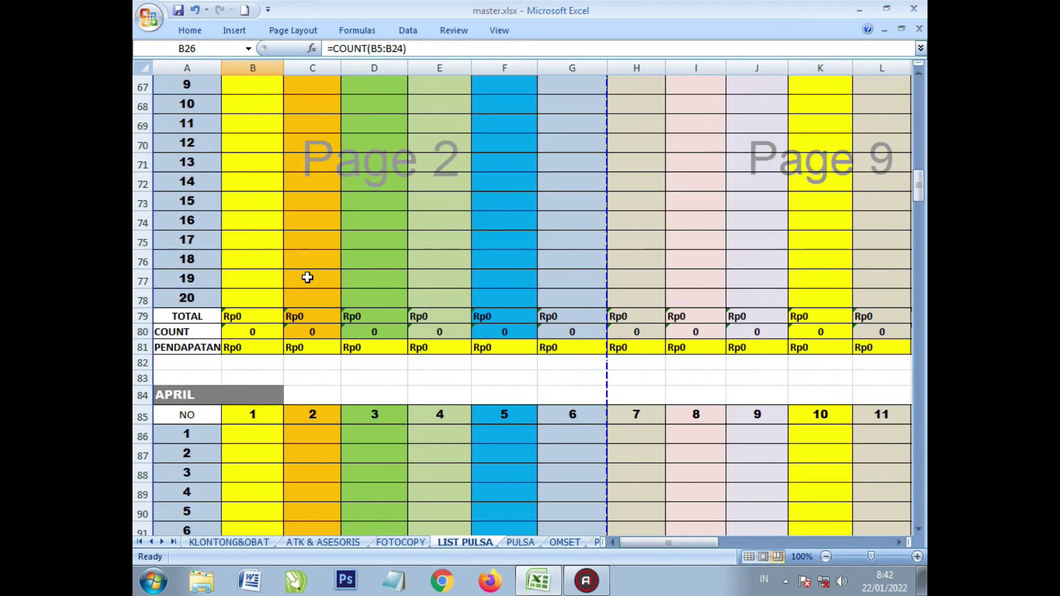
pyautogui.click(520, 543)
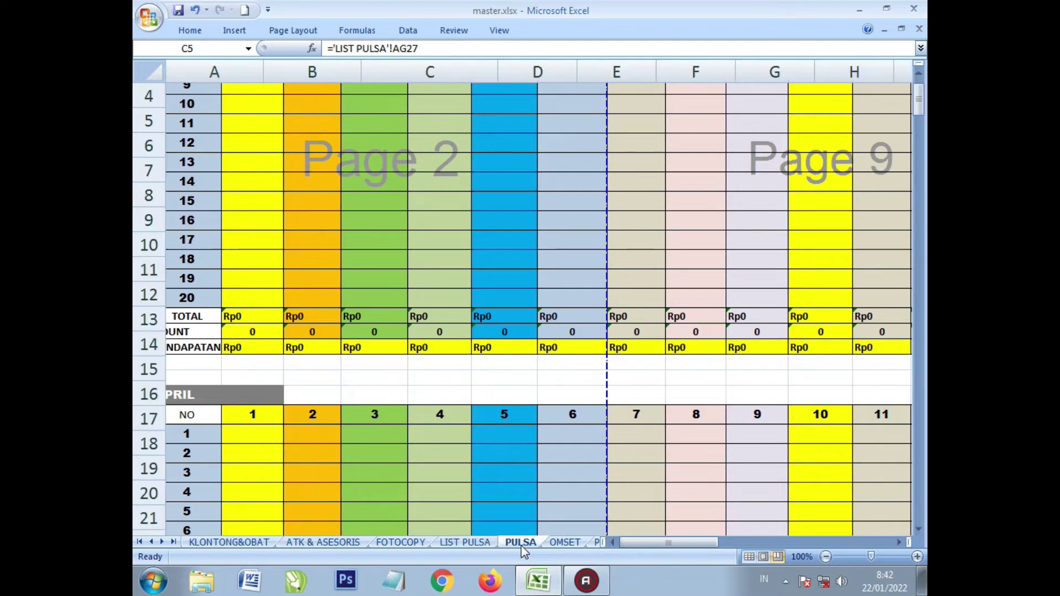
pyautogui.click(565, 543)
# Show the PROFIT sheet's Rp11.050 yearly profit and scroll down to the SUB PROFIT and TOTAL PROFIT charts
pyautogui.scroll(5, 419, 245)
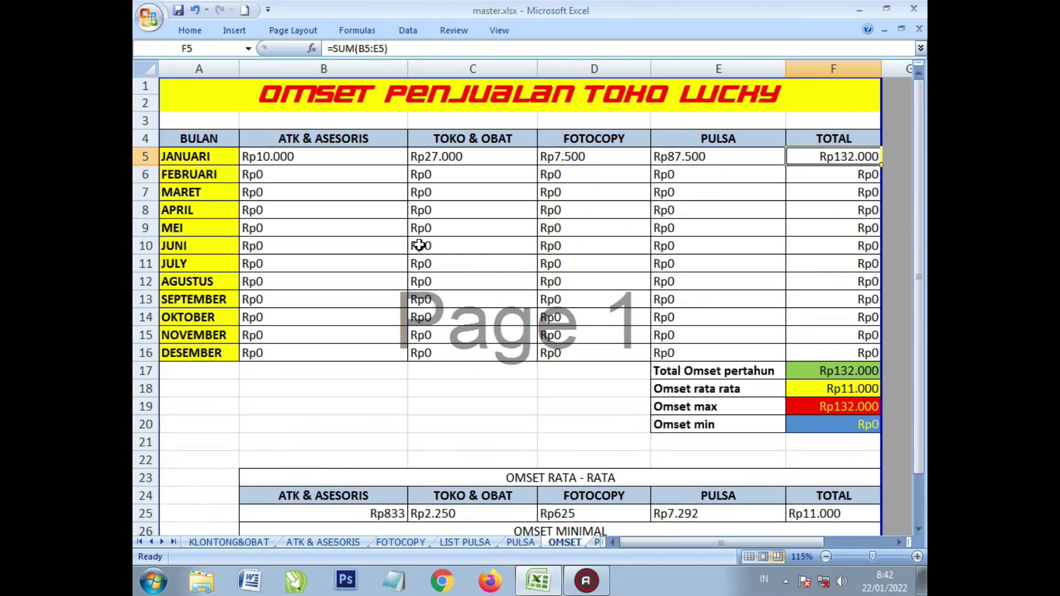
pyautogui.scroll(-2, 419, 246)
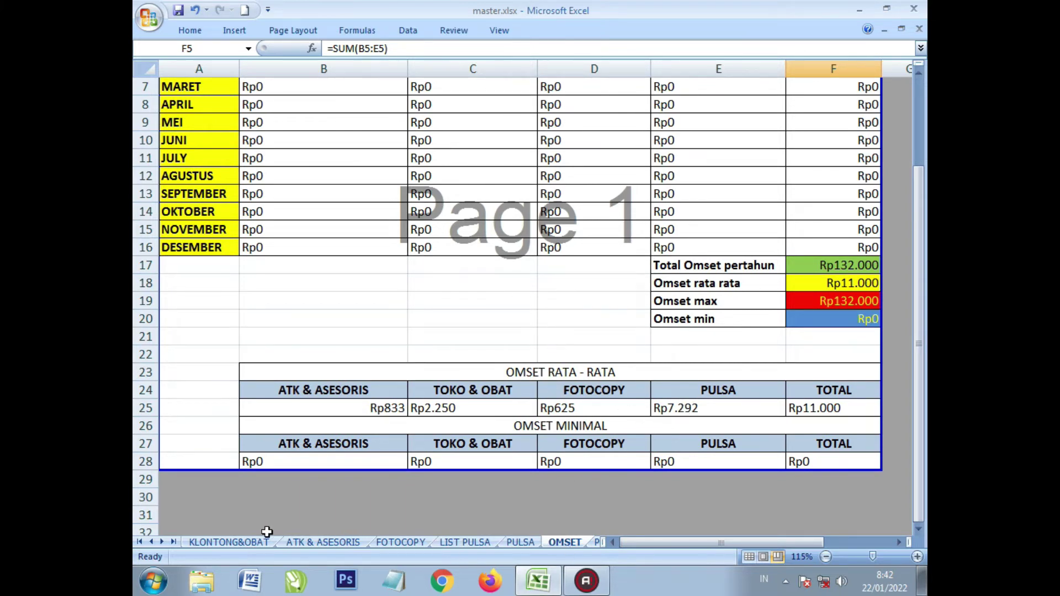
pyautogui.click(160, 542)
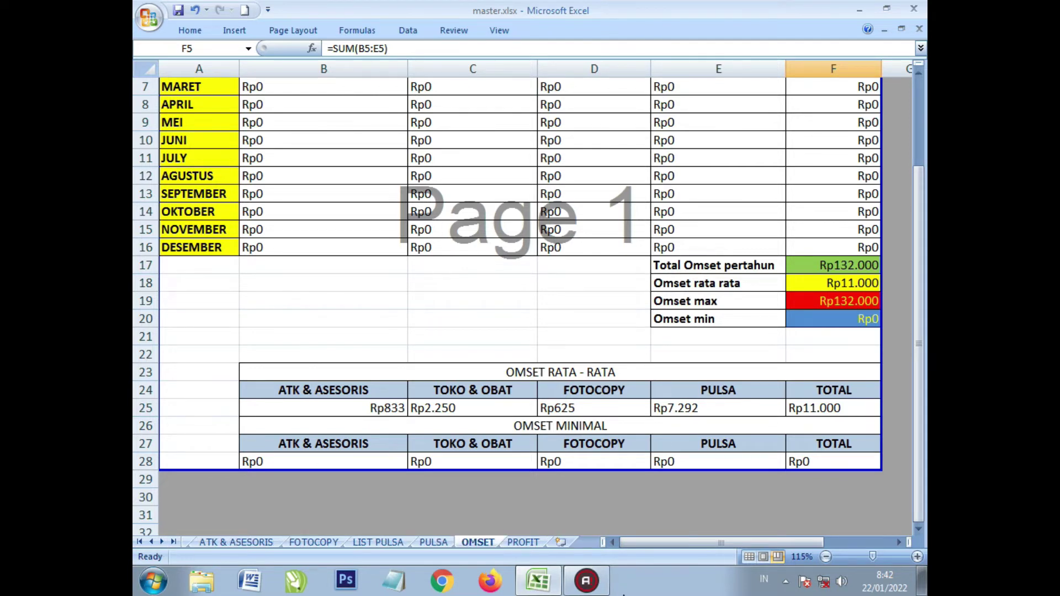
pyautogui.click(523, 542)
pyautogui.scroll(-4, 530, 322)
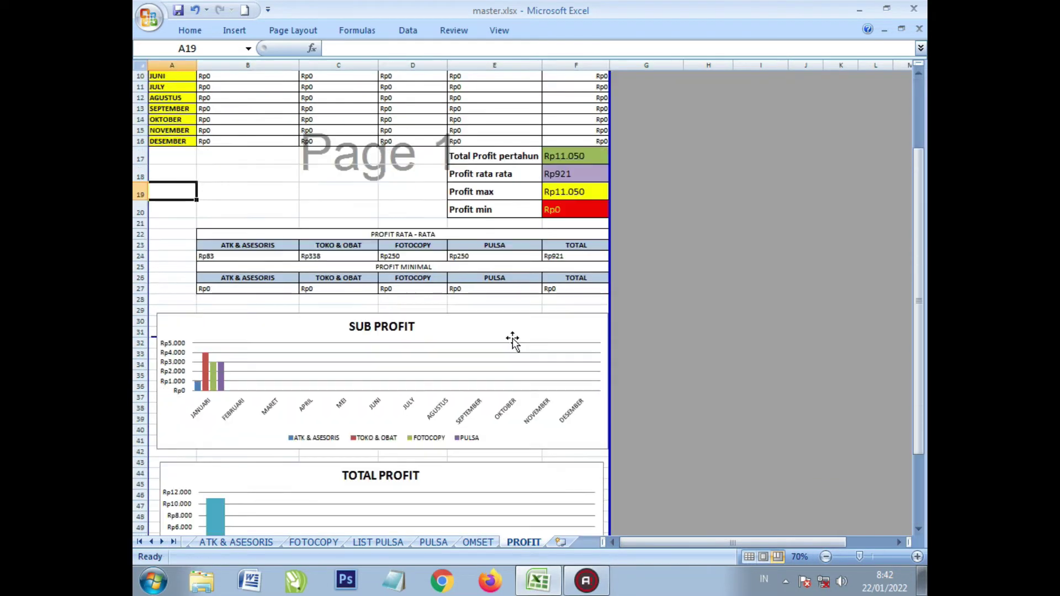
pyautogui.scroll(-3, 256, 308)
pyautogui.scroll(7, 258, 301)
pyautogui.keyDown('ctrl'); pyautogui.scroll(1, 258, 298); pyautogui.keyUp('ctrl')
pyautogui.keyDown('ctrl'); pyautogui.scroll(-1, 338, 293); pyautogui.keyUp('ctrl')
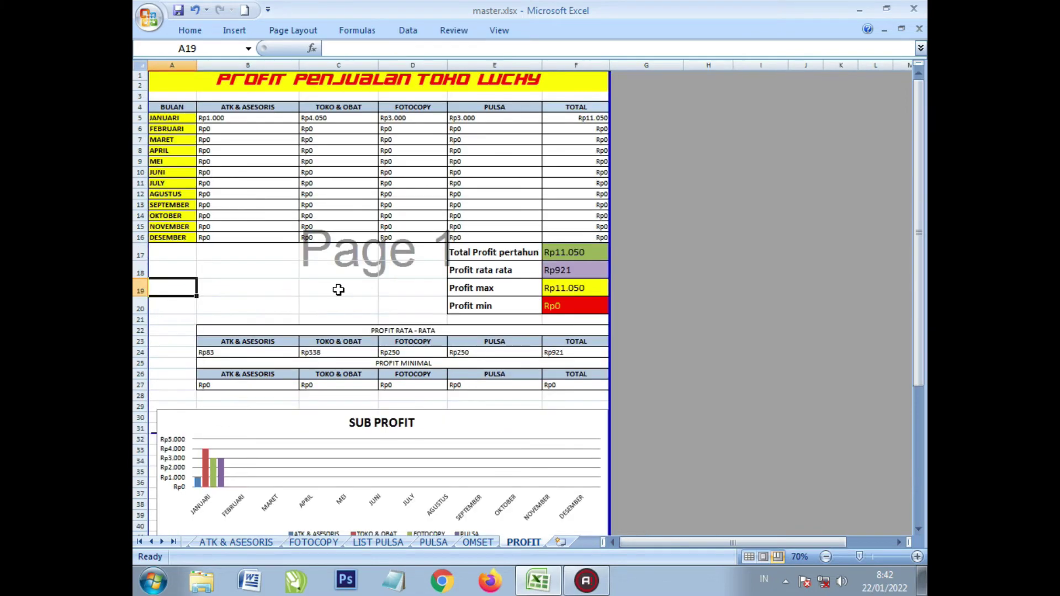
pyautogui.scroll(-4, 339, 294)
pyautogui.scroll(-3, 340, 295)
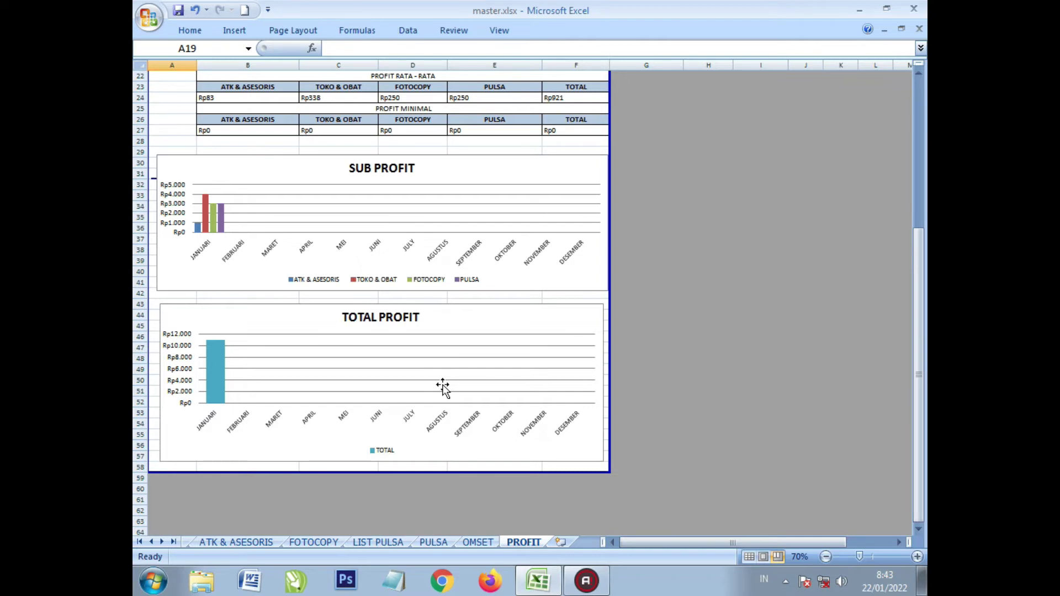
pyautogui.scroll(2, 443, 387)
pyautogui.scroll(2, 442, 387)
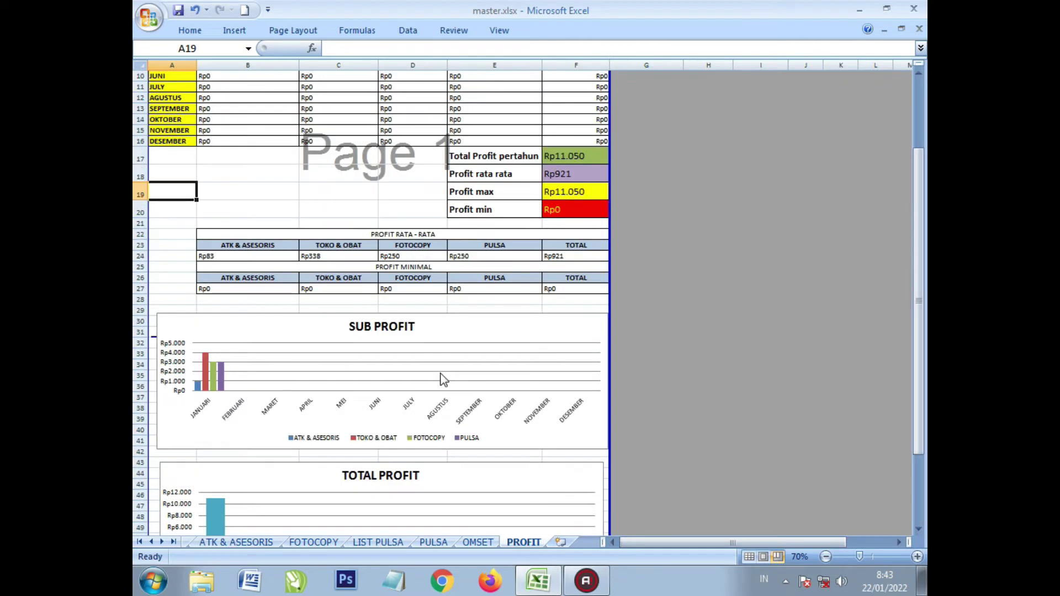
pyautogui.click(226, 544)
pyautogui.click(152, 542)
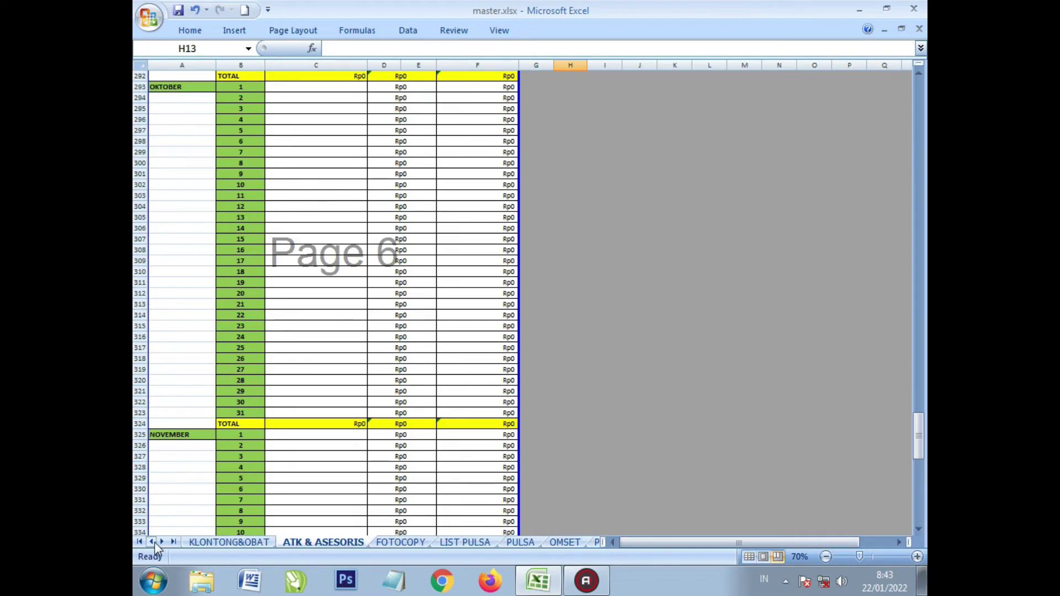
pyautogui.click(213, 543)
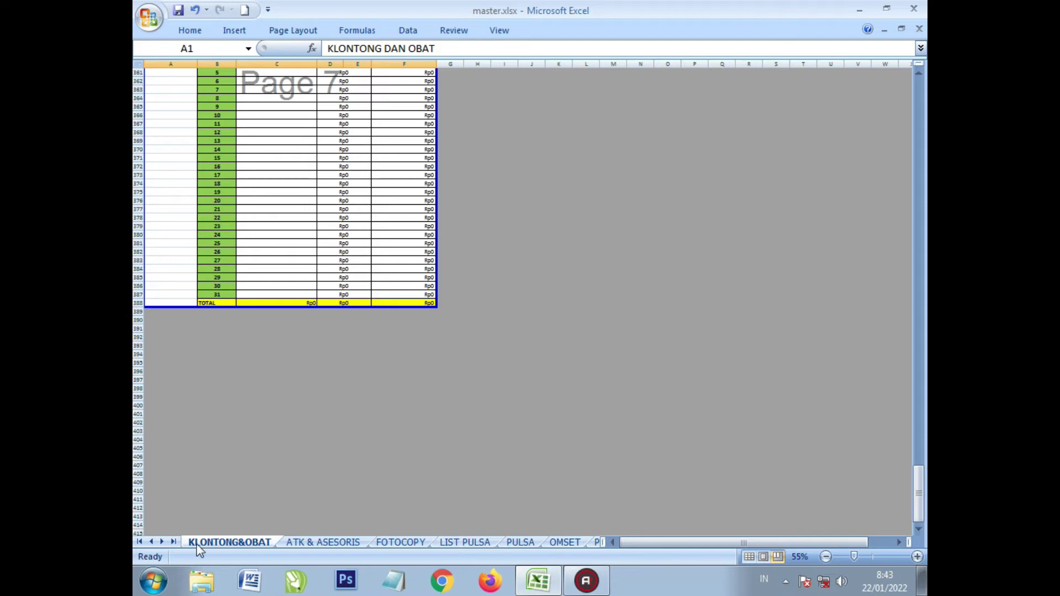
pyautogui.scroll(5, 592, 414)
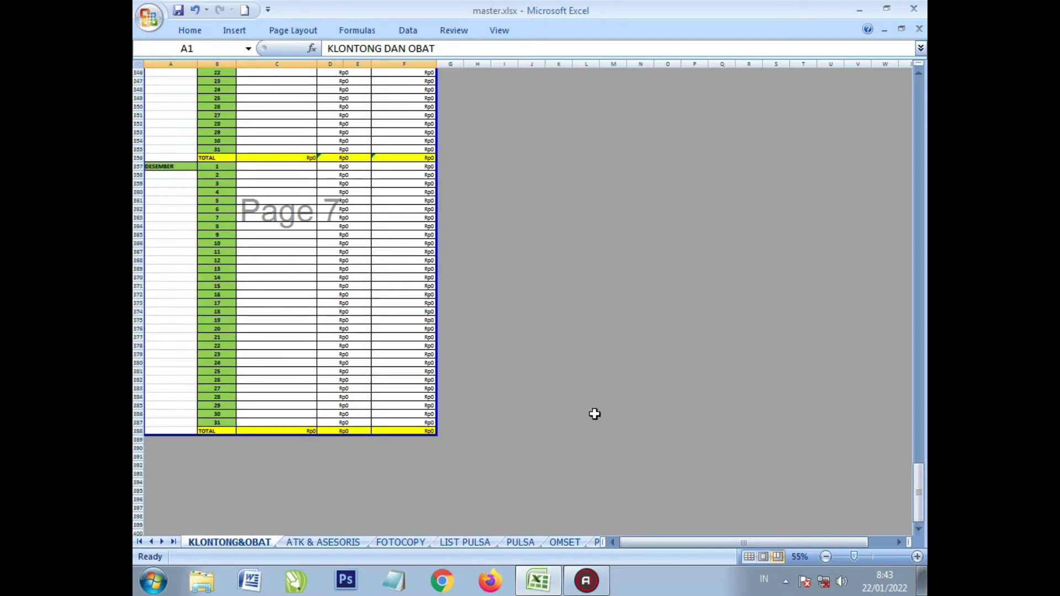
pyautogui.scroll(11, 592, 414)
pyautogui.scroll(14, 595, 413)
pyautogui.scroll(10, 594, 414)
pyautogui.scroll(10, 593, 416)
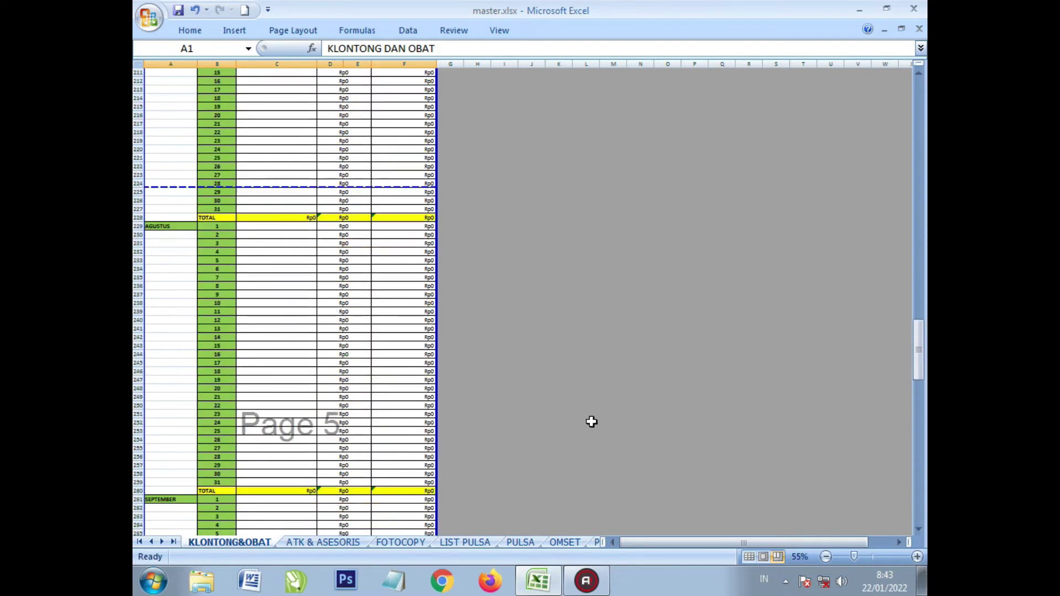
pyautogui.scroll(6, 589, 426)
pyautogui.scroll(11, 586, 434)
pyautogui.scroll(10, 585, 436)
pyautogui.scroll(9, 585, 435)
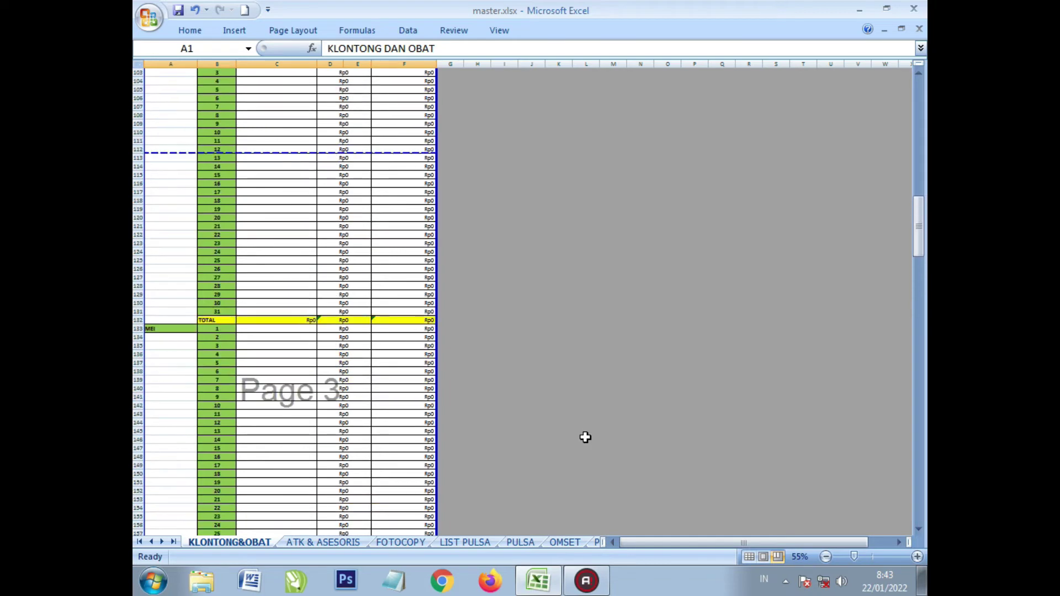
pyautogui.scroll(5, 577, 437)
pyautogui.scroll(9, 371, 475)
pyautogui.scroll(12, 371, 474)
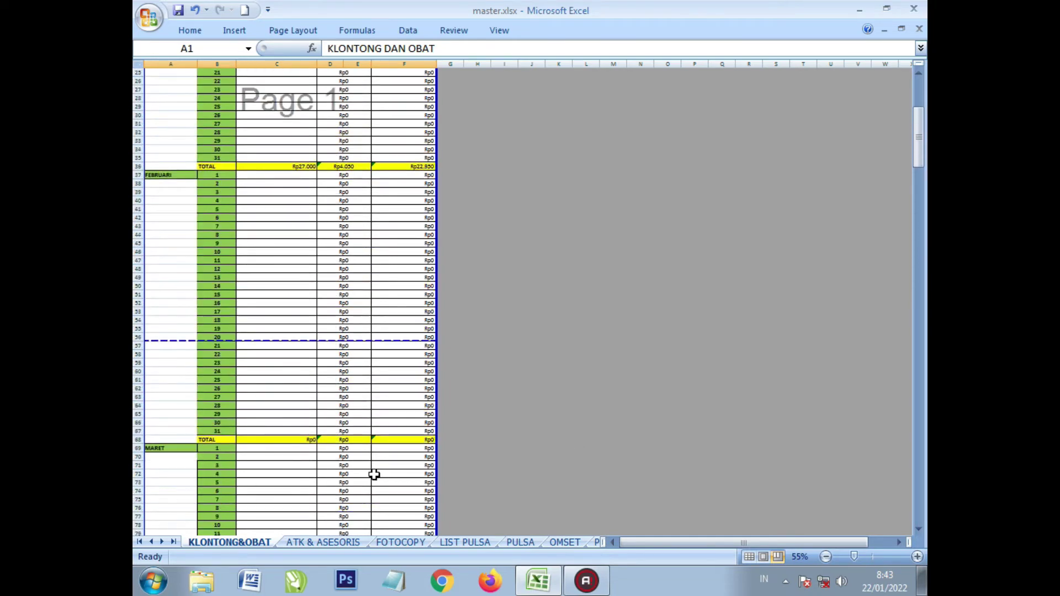
pyautogui.scroll(8, 371, 475)
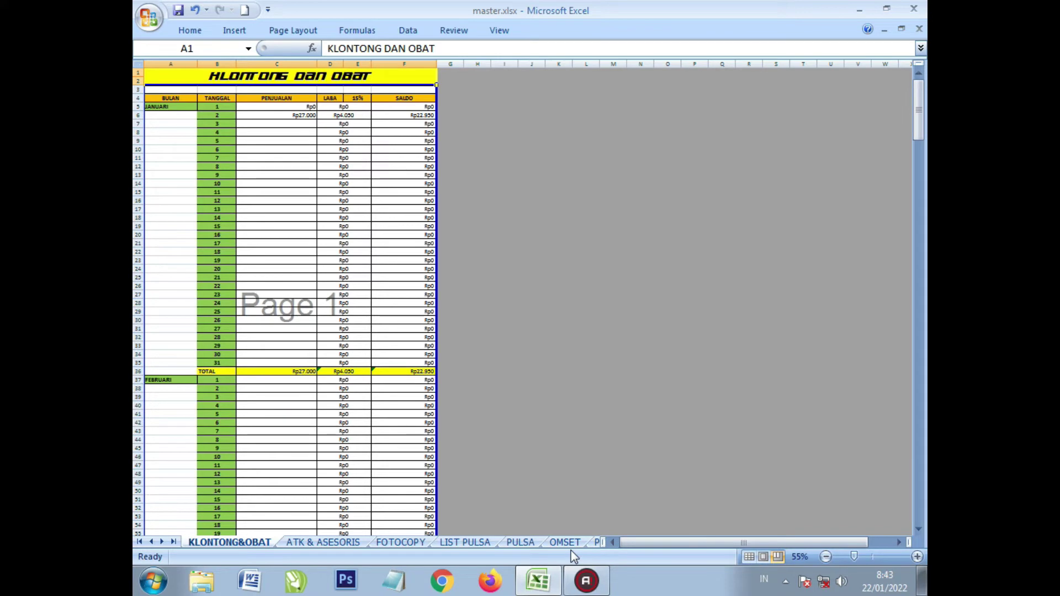
pyautogui.click(588, 547)
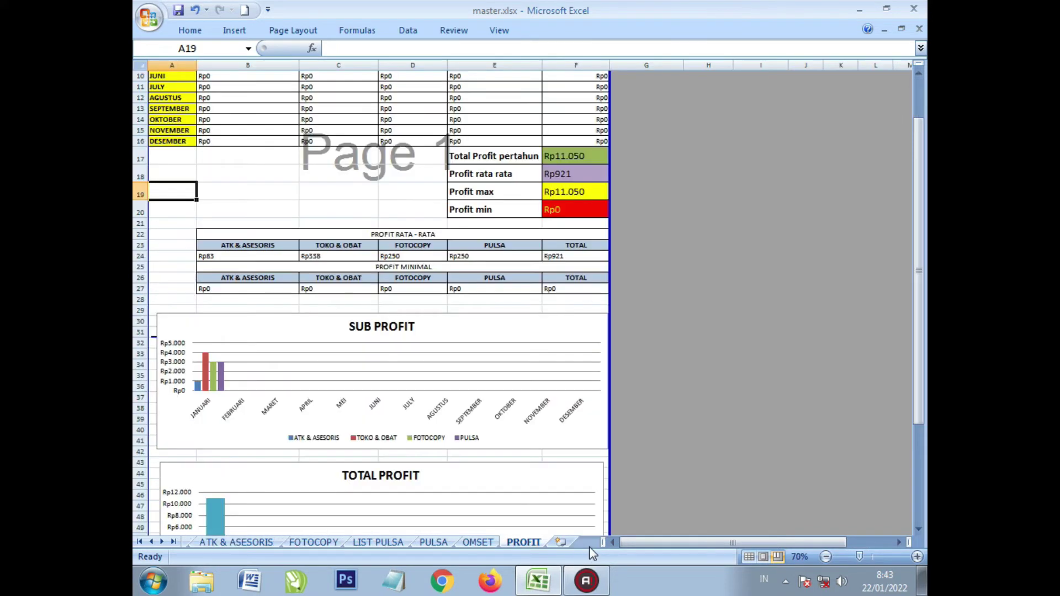
pyautogui.click(325, 403)
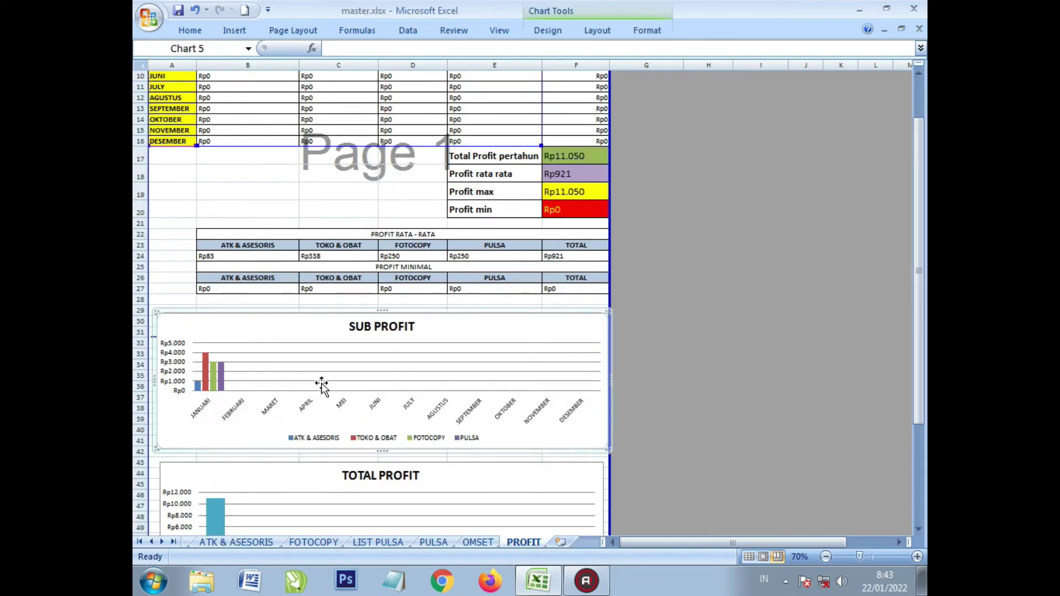
pyautogui.scroll(-1, 434, 390)
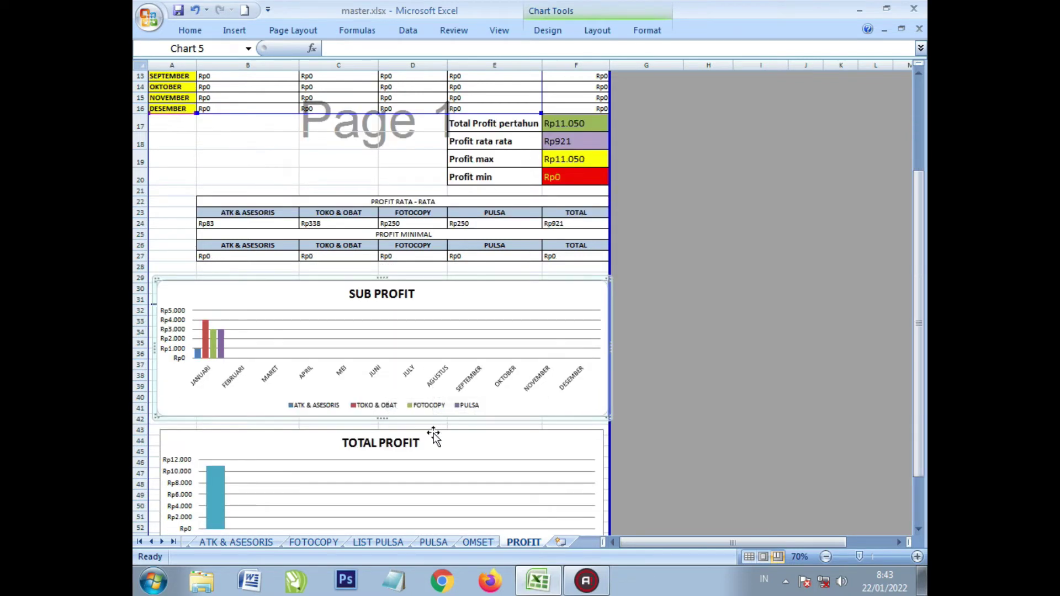
pyautogui.click(435, 436)
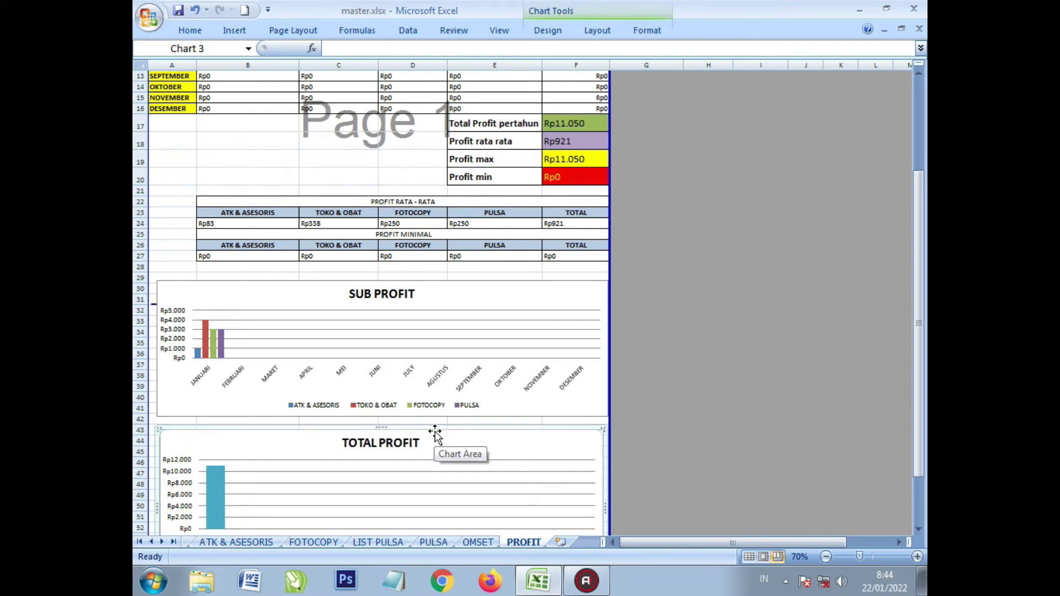
pyautogui.scroll(-1, 436, 433)
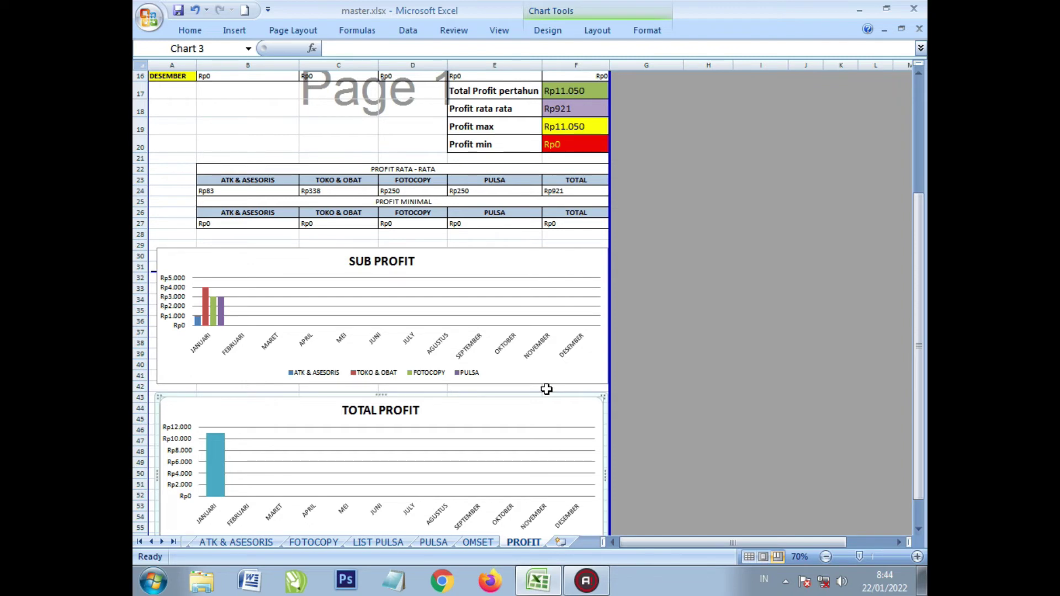
pyautogui.scroll(-2, 546, 389)
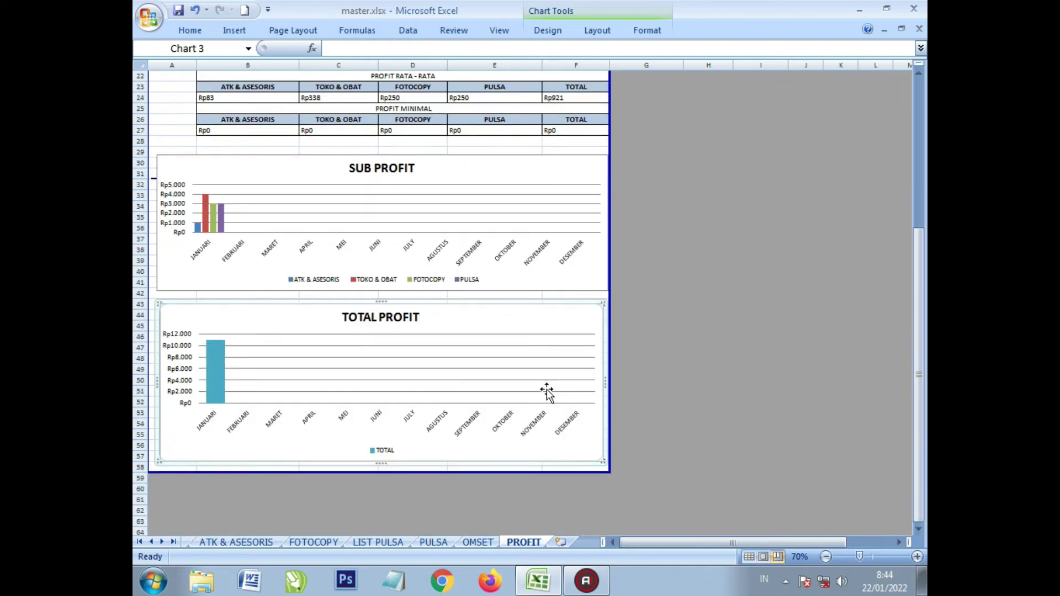
pyautogui.click(442, 381)
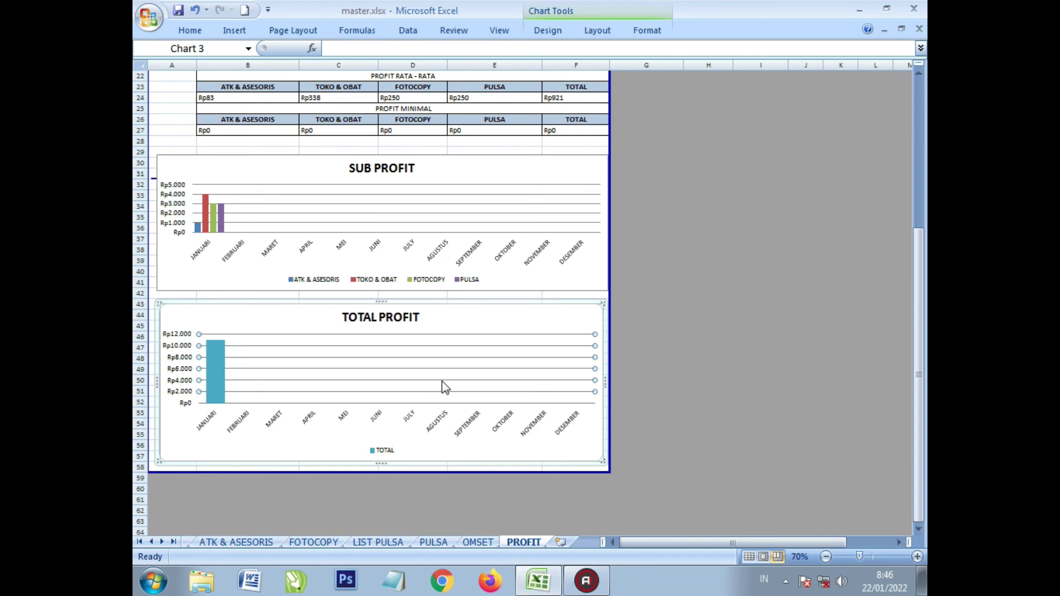
pyautogui.scroll(5, 443, 383)
pyautogui.scroll(2, 441, 381)
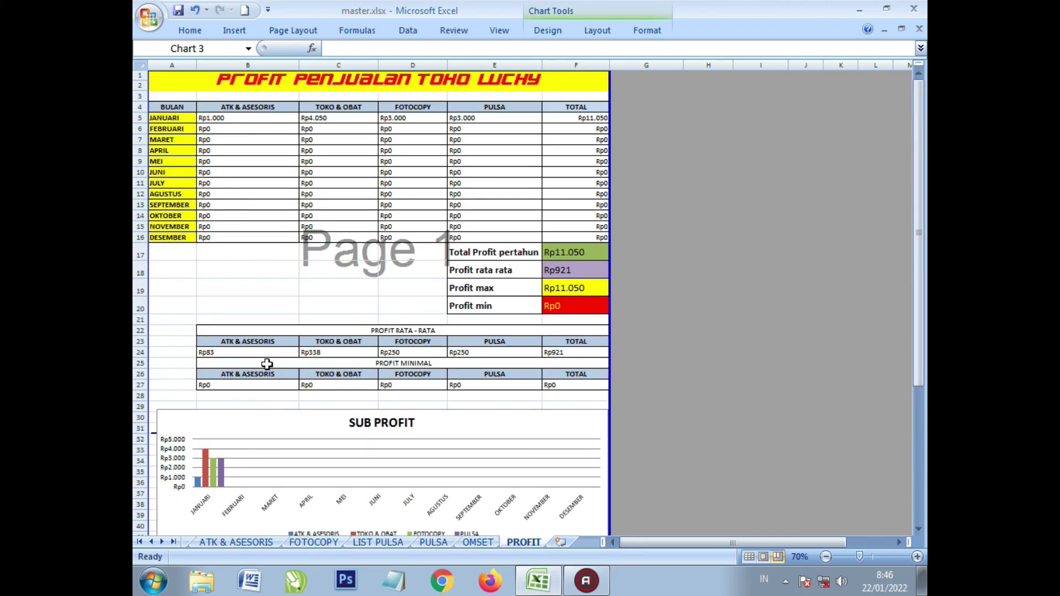
pyautogui.click(139, 542)
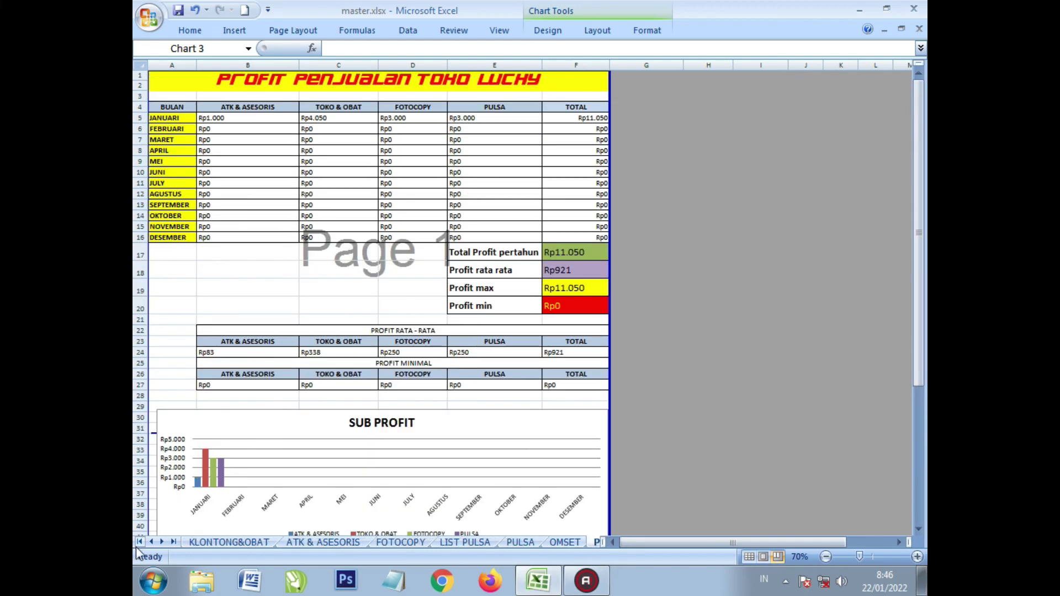